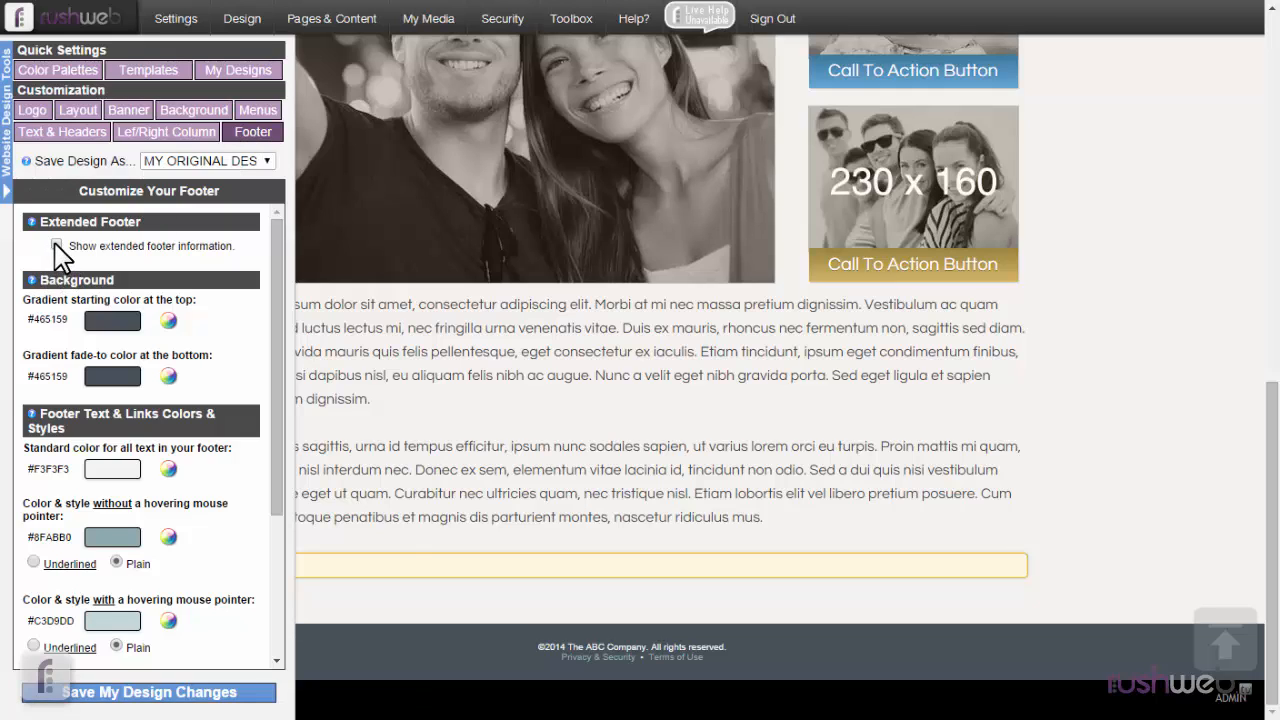
Toggle the extended footer information on and off in the footer customization, leaving it switched on.
{"action": "left_click", "coordinate": [57, 245]}
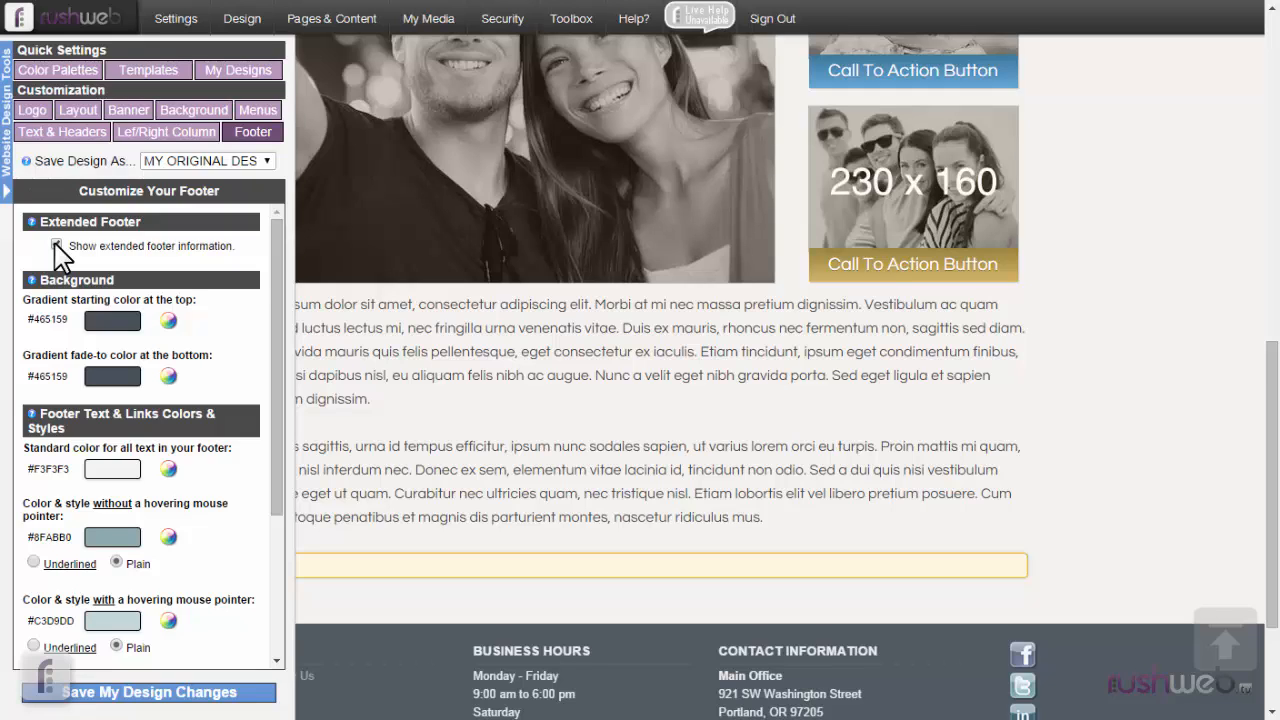
{"action": "left_click", "coordinate": [57, 245]}
{"action": "left_click", "coordinate": [57, 245]}
{"action": "left_click", "coordinate": [57, 245]}
{"action": "left_click", "coordinate": [57, 245]}
Review the extended footer's sections and compare its Explore links with the site's main navigation menu.
{"action": "scroll", "coordinate": [634, 345], "scroll_direction": "down", "scroll_amount": 2}
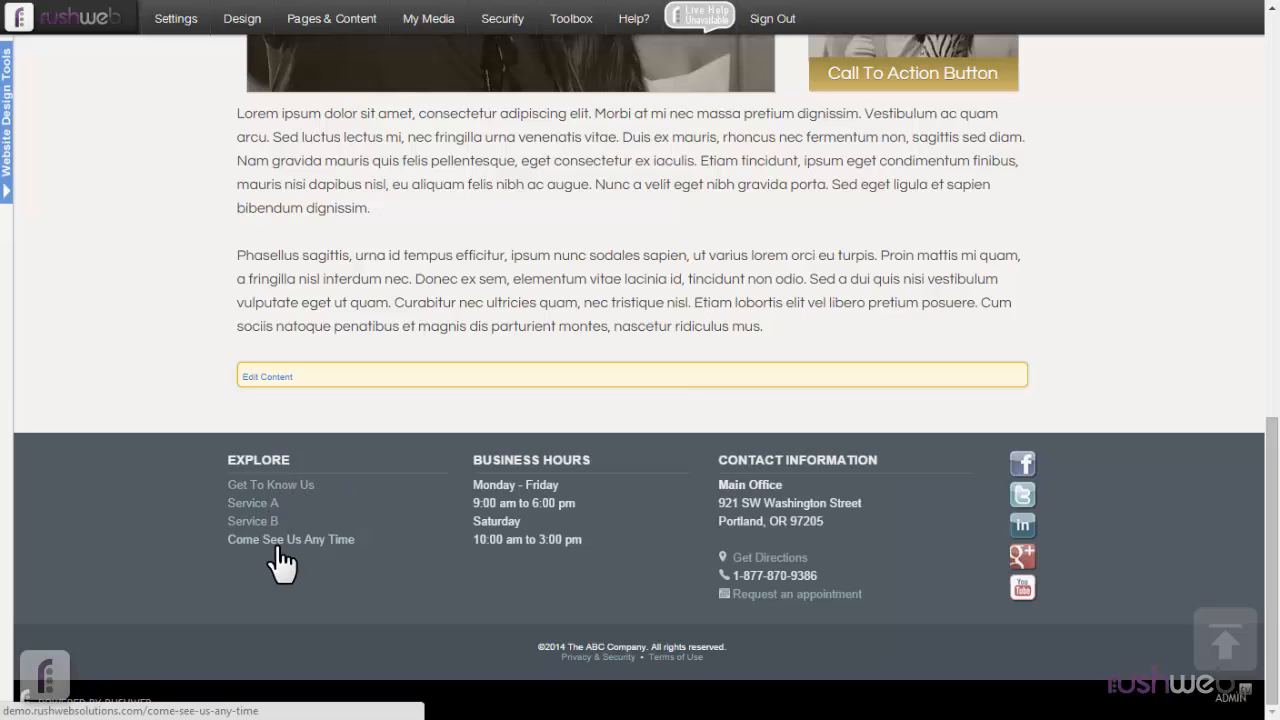
{"action": "scroll", "coordinate": [385, 548], "scroll_direction": "up", "scroll_amount": 15}
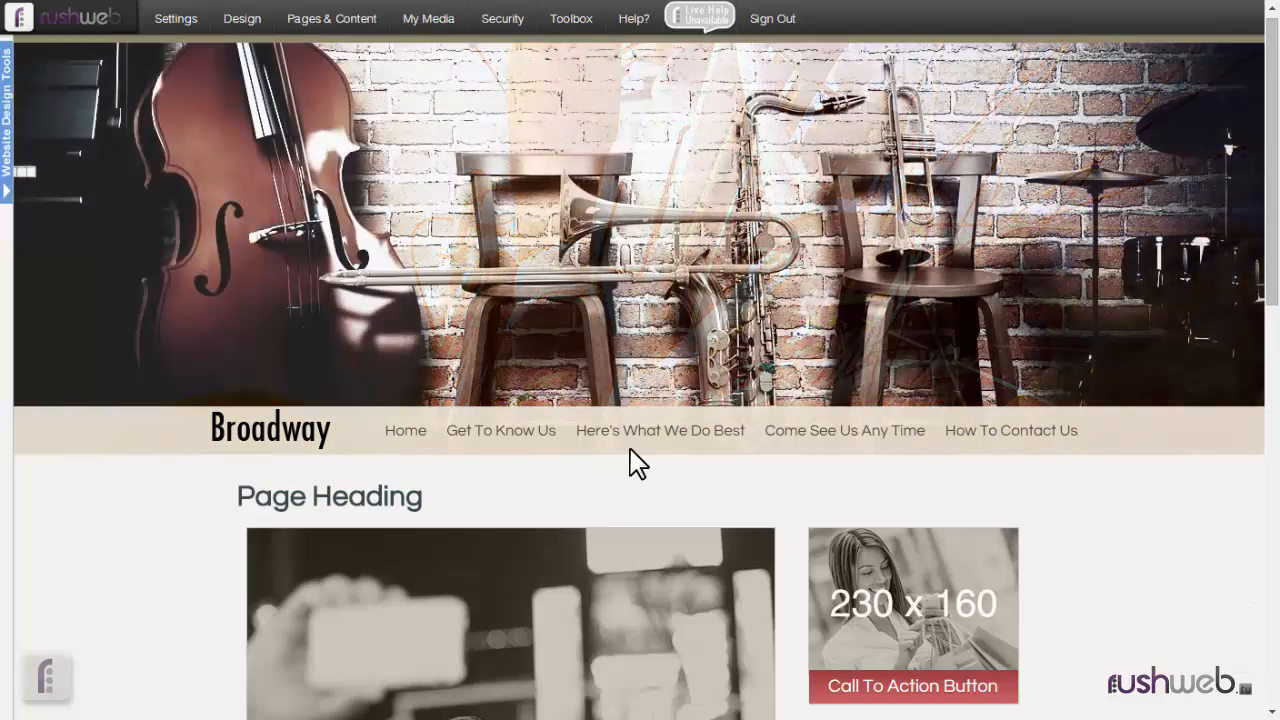
{"action": "mouse_move", "coordinate": [634, 449]}
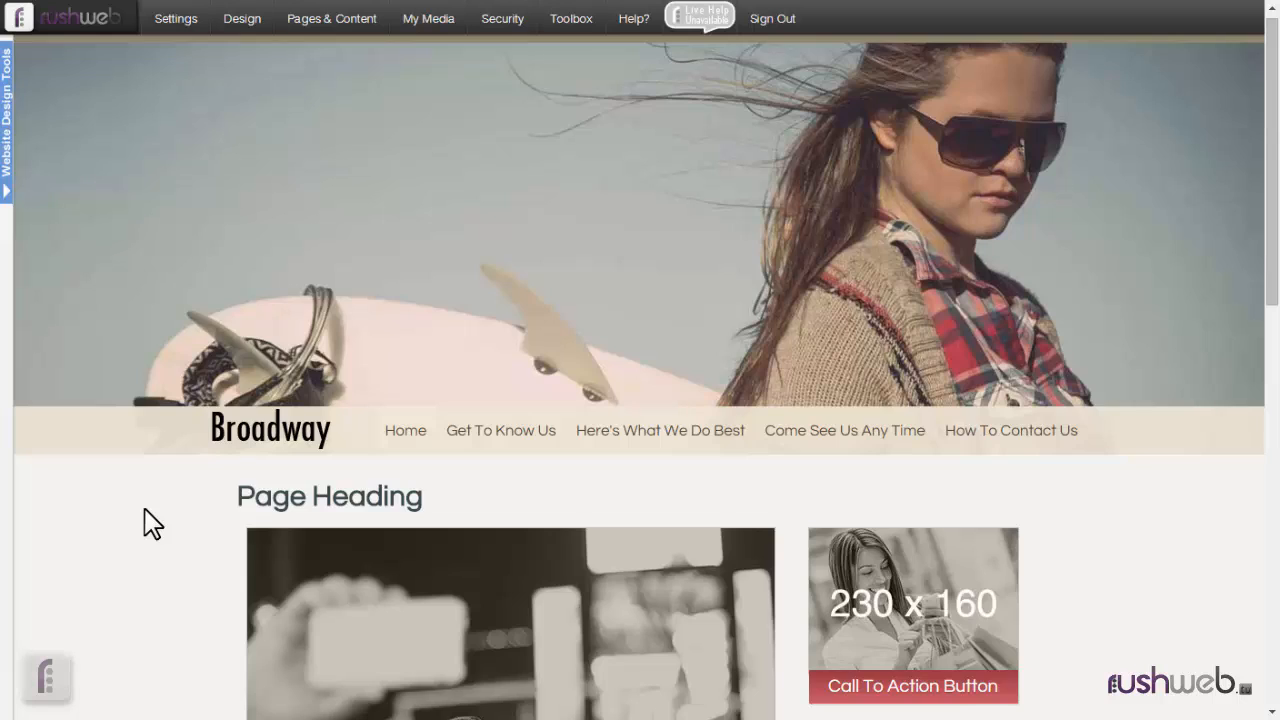
{"action": "scroll", "coordinate": [150, 522], "scroll_direction": "down", "scroll_amount": 15}
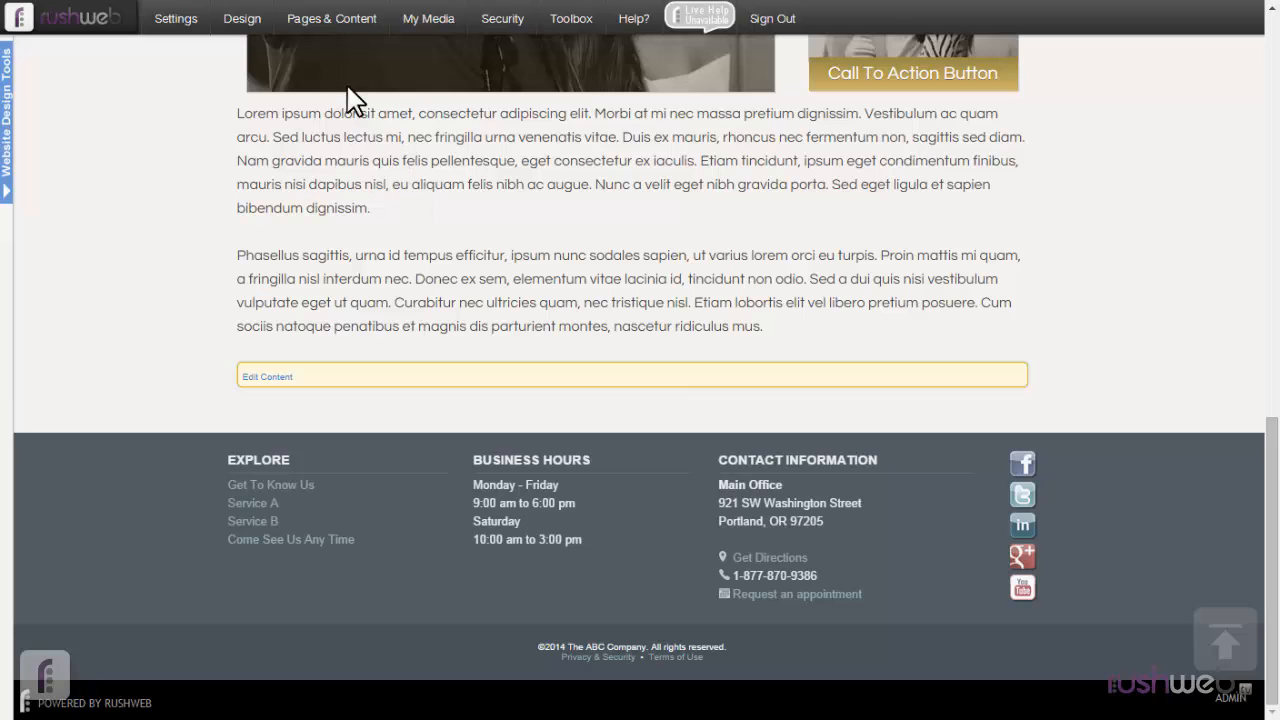
Open the Create & Edit My Pages manager and go to the end of the page list.
{"action": "left_click", "coordinate": [330, 11]}
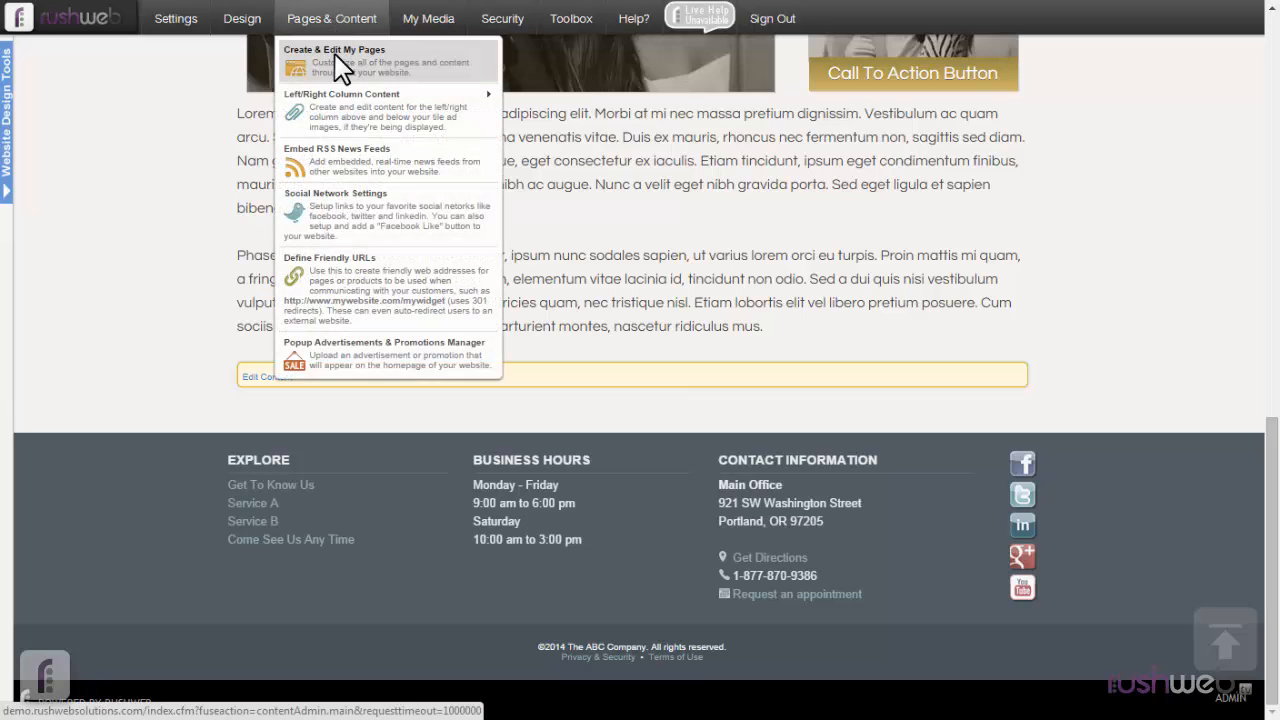
{"action": "left_click", "coordinate": [336, 56]}
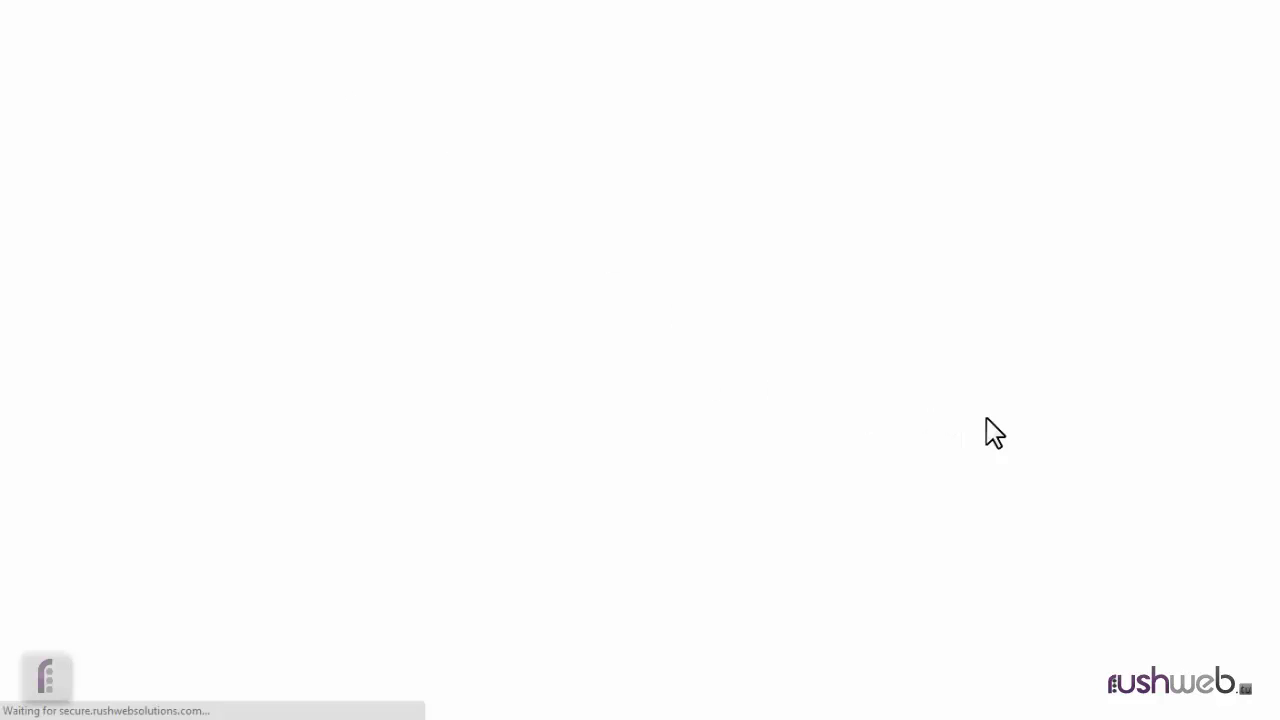
{"action": "scroll", "coordinate": [1020, 440], "scroll_direction": "down", "scroll_amount": 3}
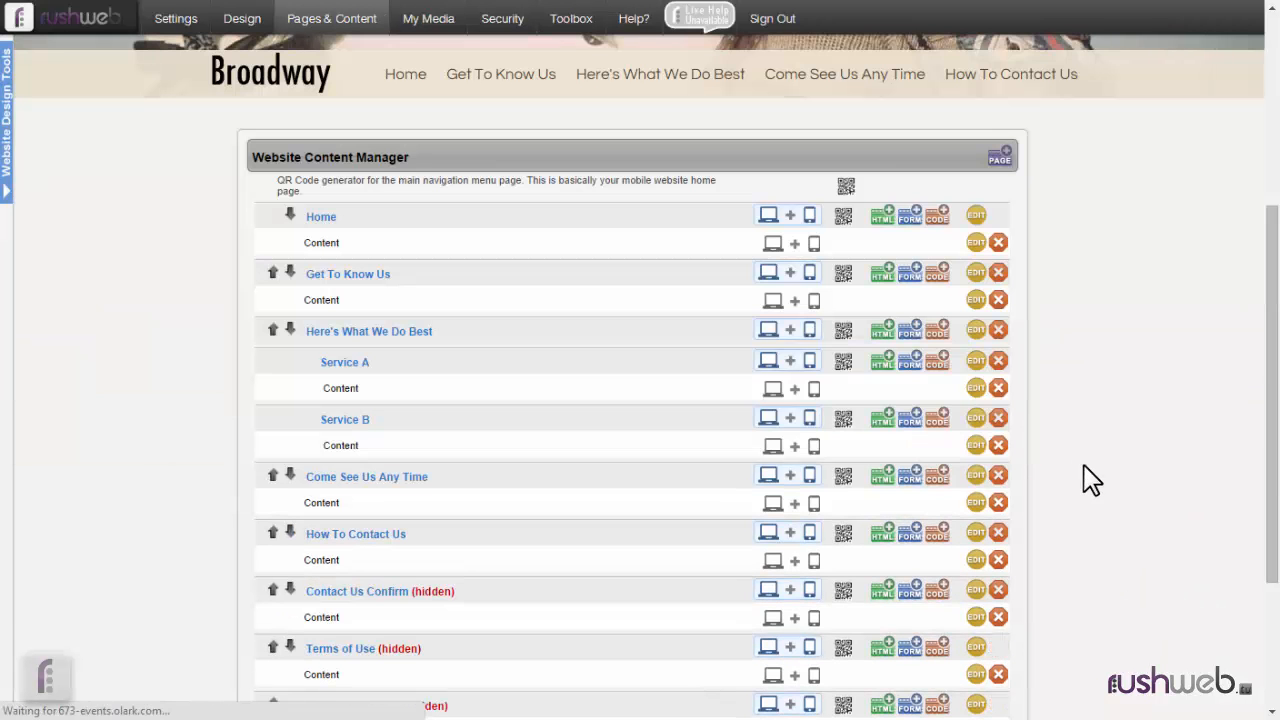
{"action": "scroll", "coordinate": [1090, 480], "scroll_direction": "down", "scroll_amount": 2}
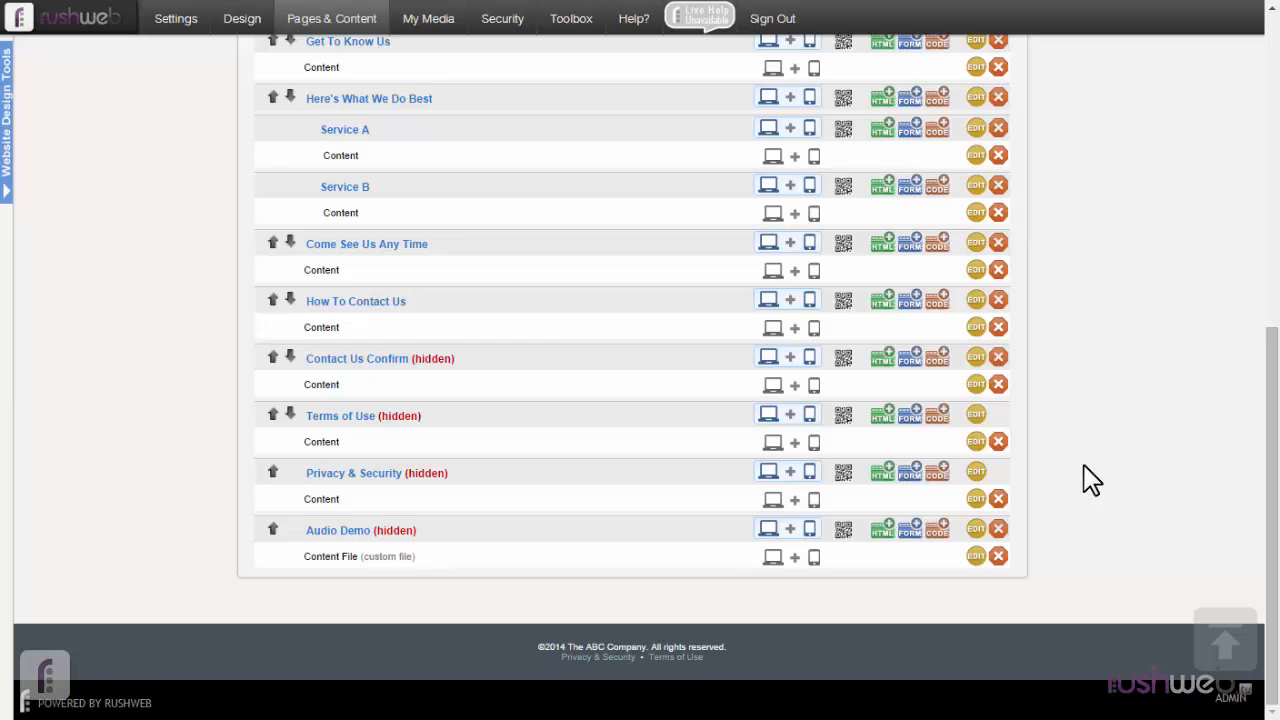
{"action": "left_click_drag", "start_coordinate": [449, 298], "coordinate": [305, 300]}
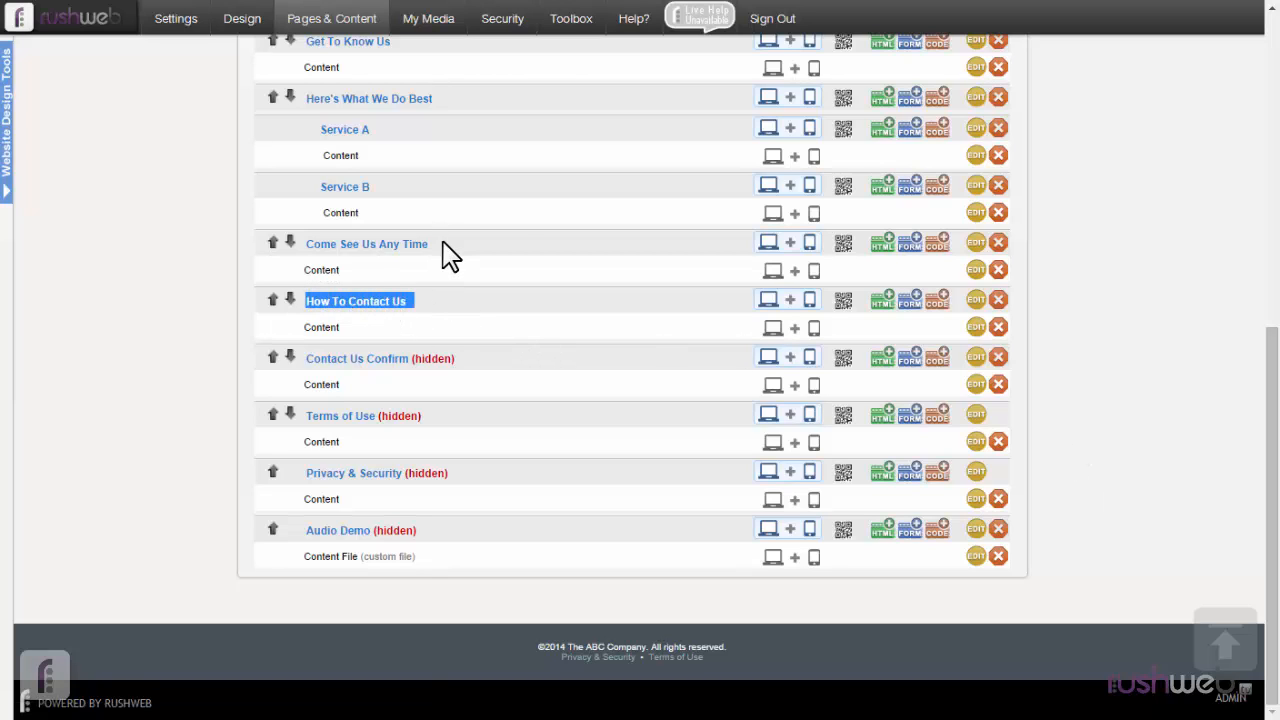
{"action": "left_click_drag", "start_coordinate": [449, 255], "coordinate": [309, 240]}
{"action": "left_click", "coordinate": [317, 270]}
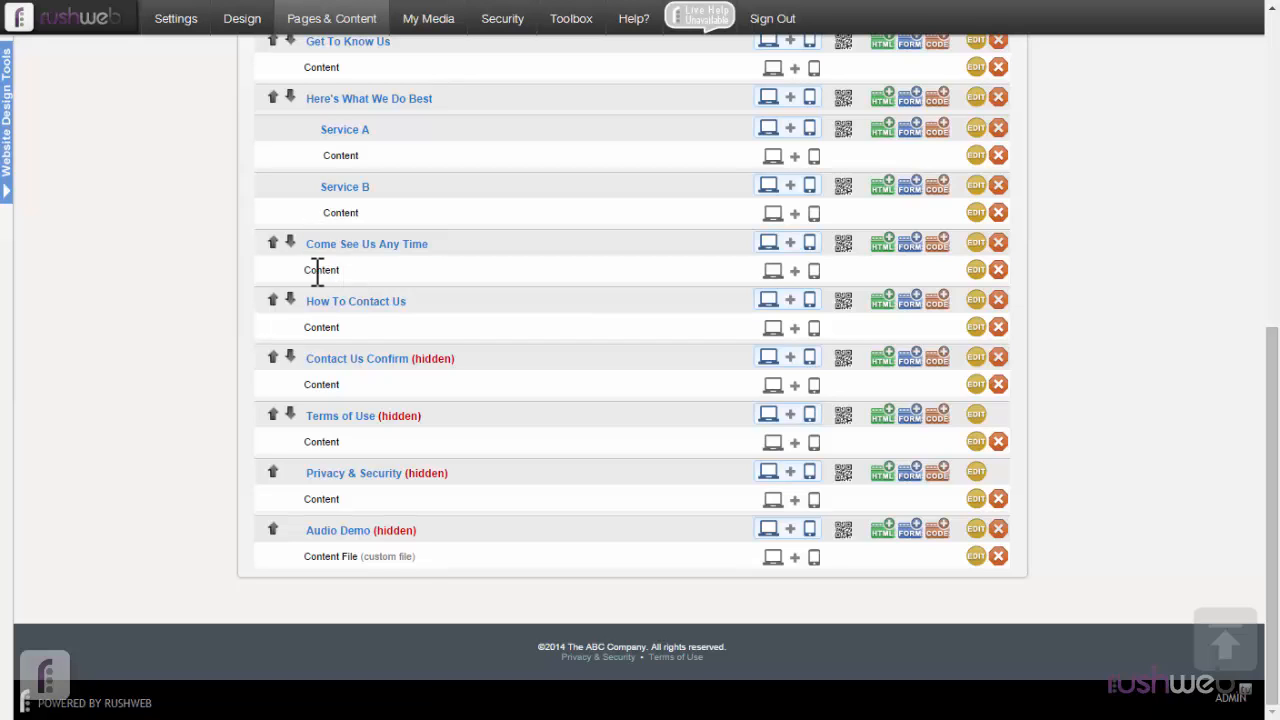
{"action": "double_click", "coordinate": [317, 270]}
{"action": "left_click_drag", "start_coordinate": [412, 297], "coordinate": [312, 309]}
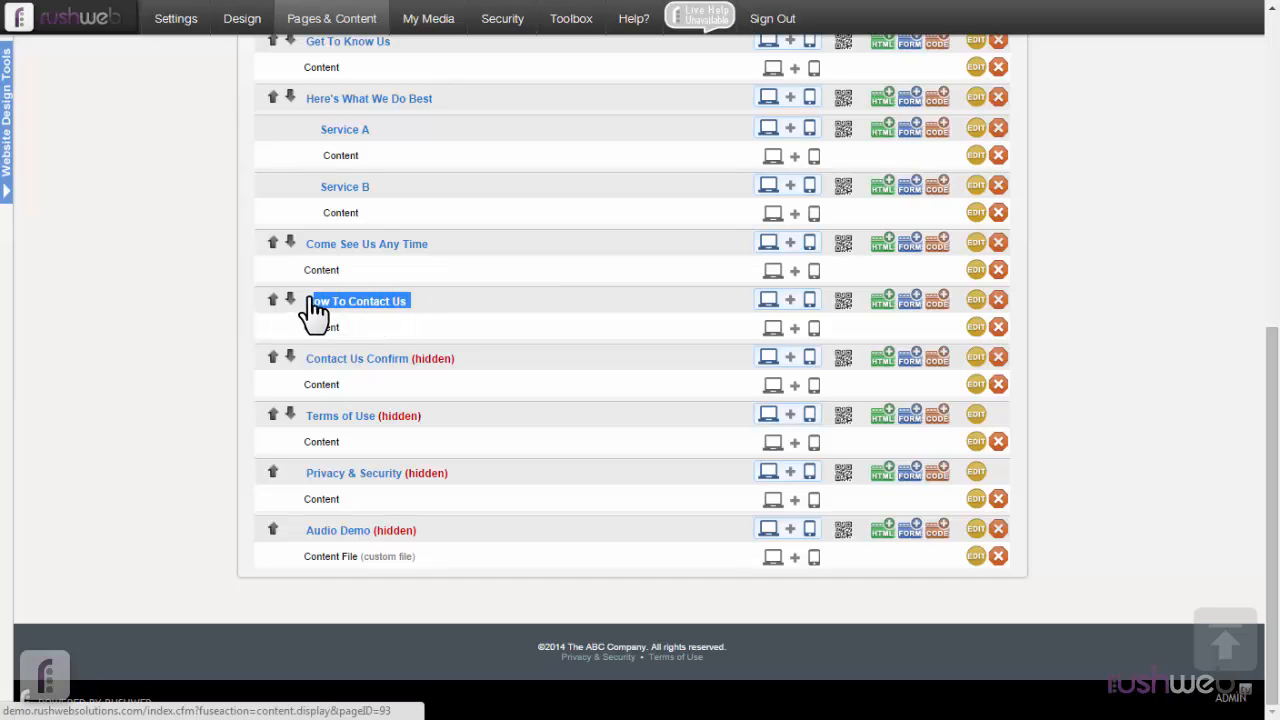
{"action": "left_click", "coordinate": [452, 314]}
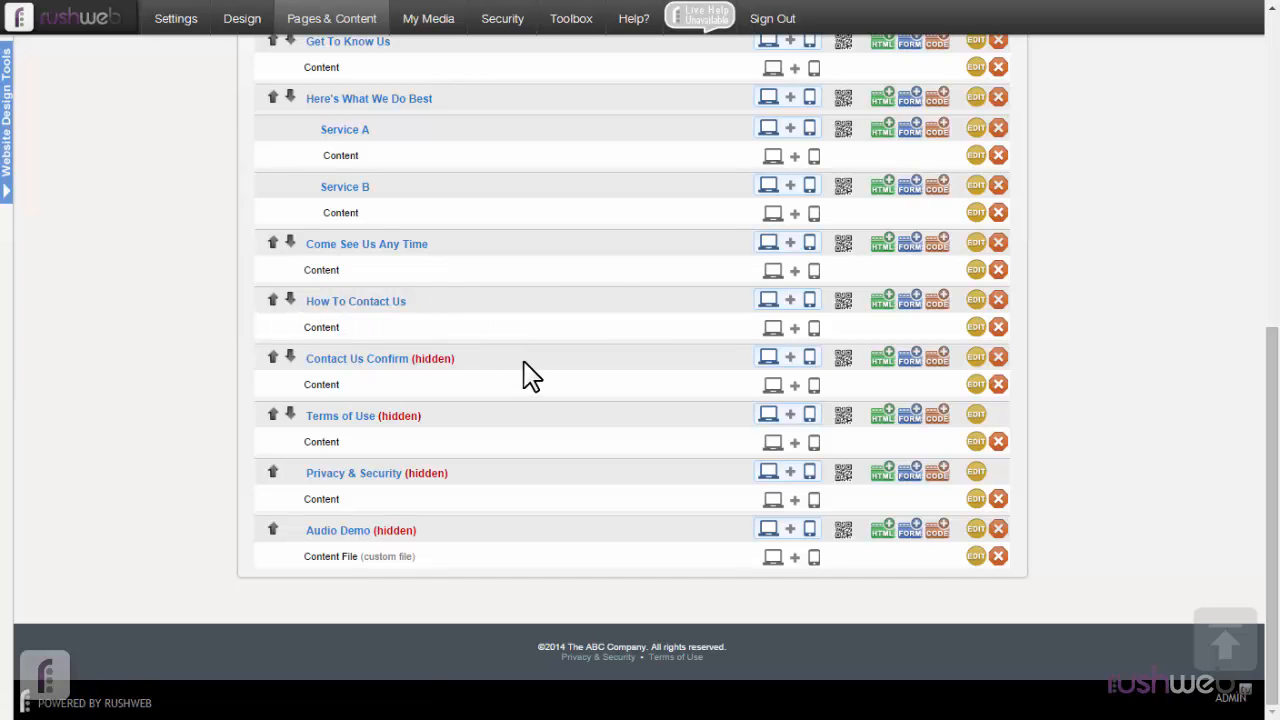
Enable "Show link in extended footer" in the How To Contact Us page settings and save the changes.
{"action": "left_click", "coordinate": [976, 300]}
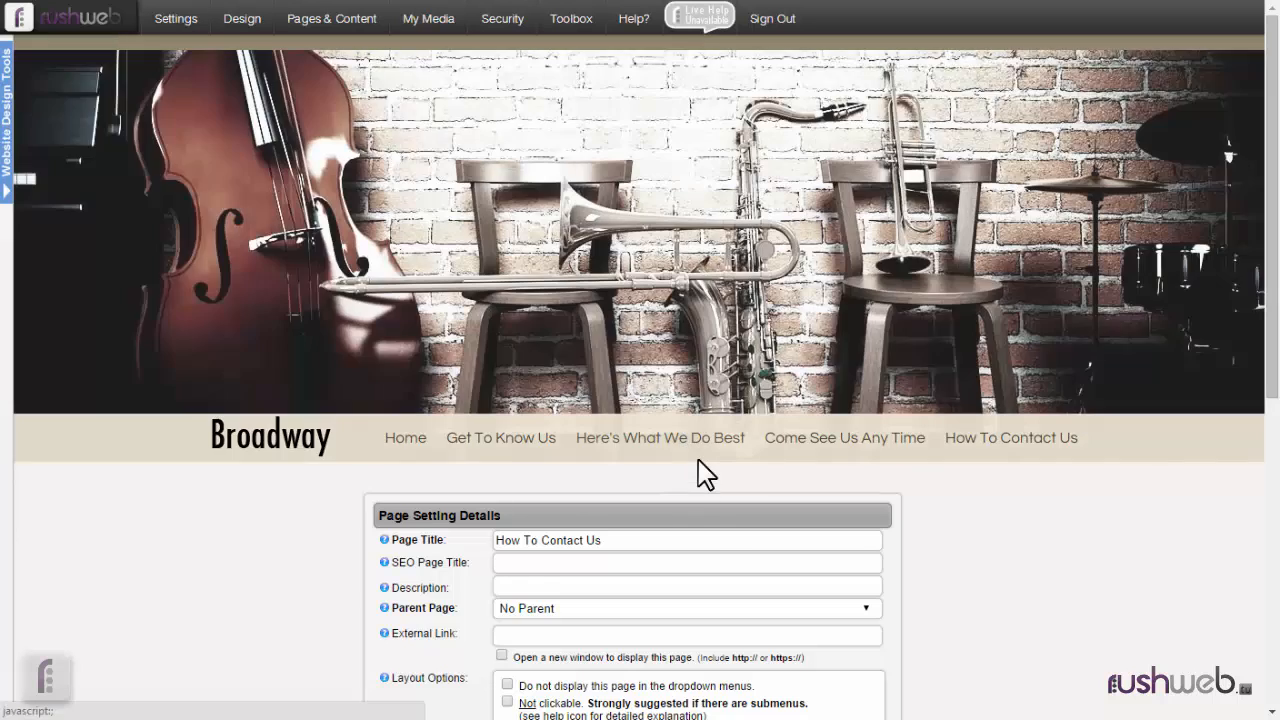
{"action": "scroll", "coordinate": [700, 470], "scroll_direction": "down", "scroll_amount": 5}
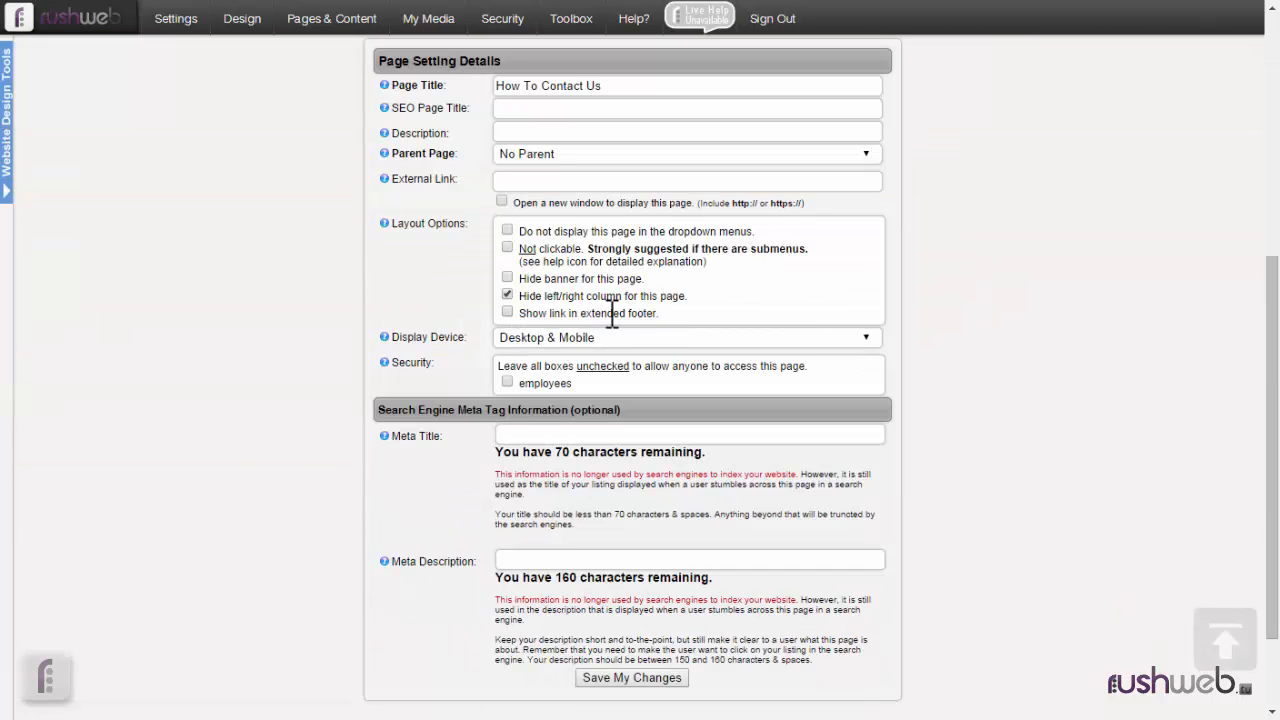
{"action": "left_click", "coordinate": [507, 313]}
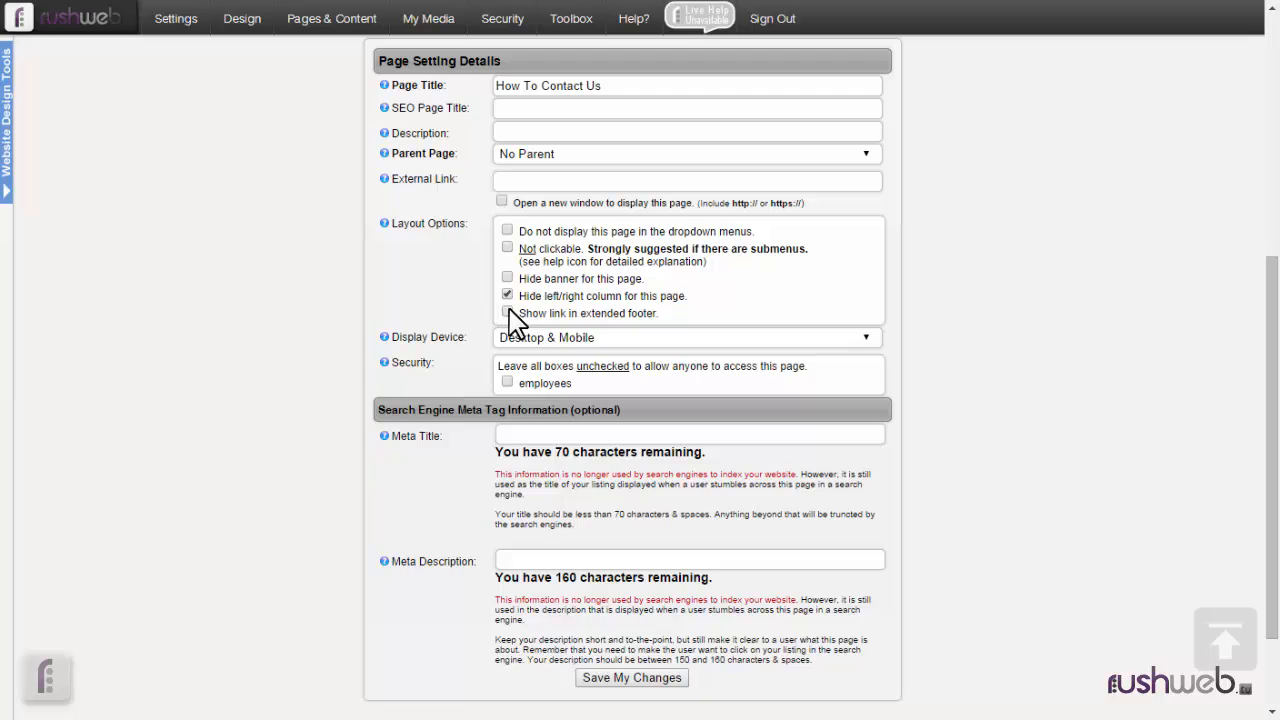
{"action": "left_click", "coordinate": [668, 678]}
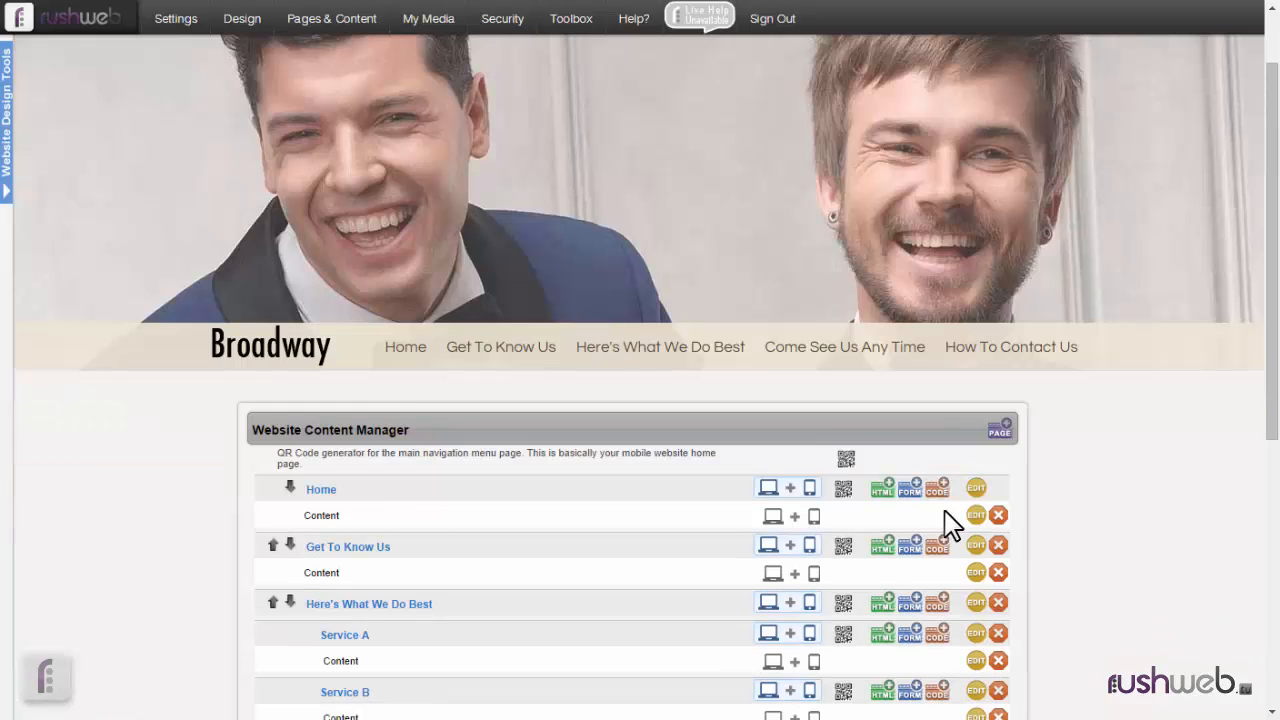
Enable "Show extended footer information" in the website's footer customization, check the footer links, and save the design changes.
{"action": "scroll", "coordinate": [948, 522], "scroll_direction": "down", "scroll_amount": 5}
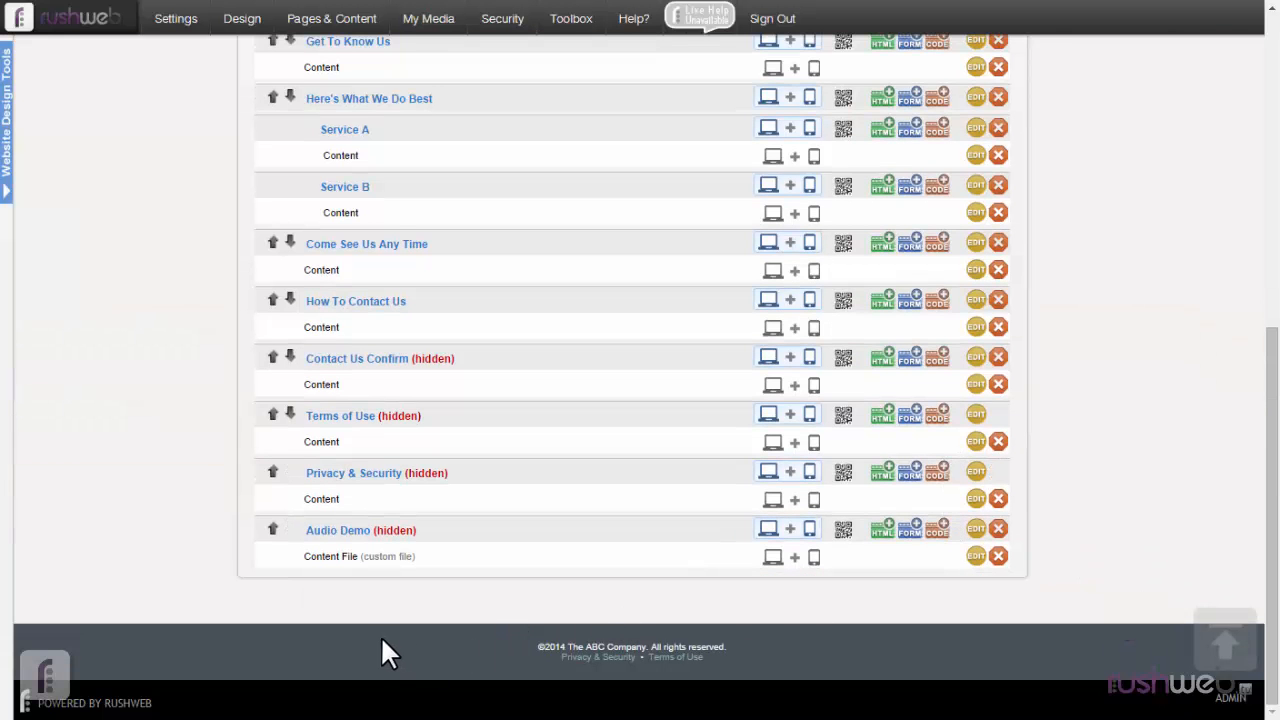
{"action": "mouse_move", "coordinate": [3, 432]}
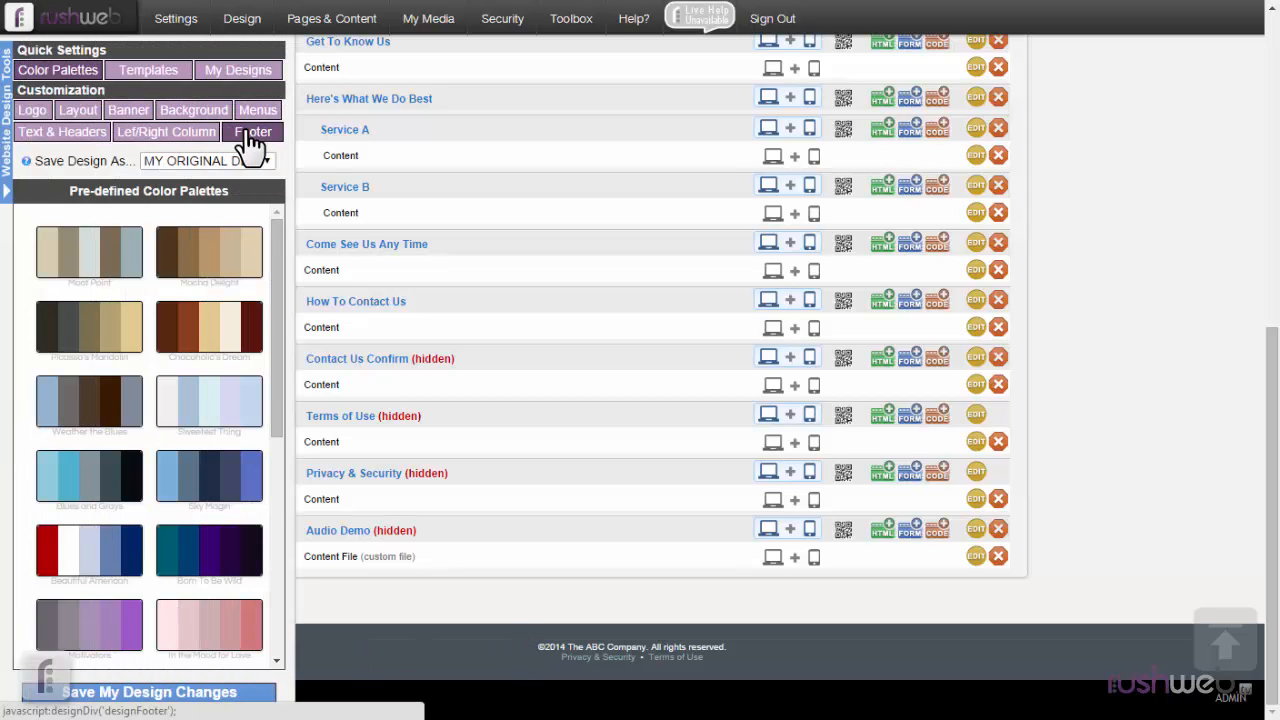
{"action": "left_click", "coordinate": [250, 140]}
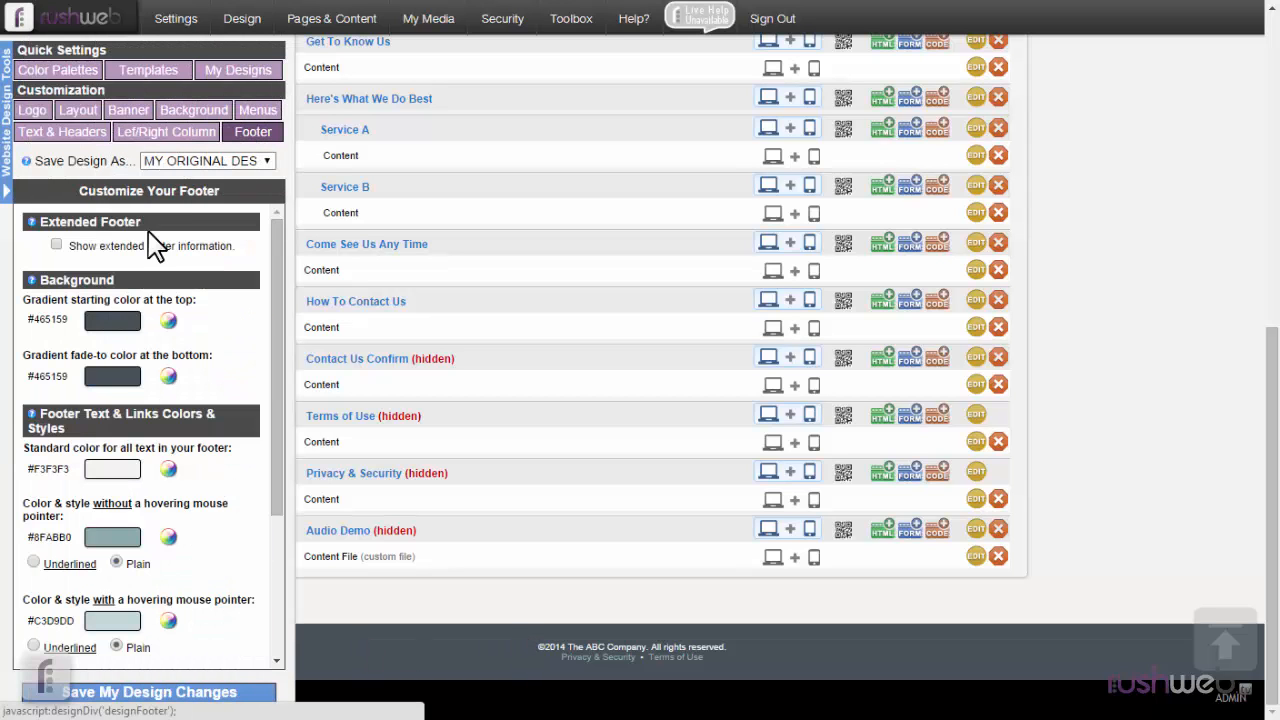
{"action": "left_click", "coordinate": [56, 245]}
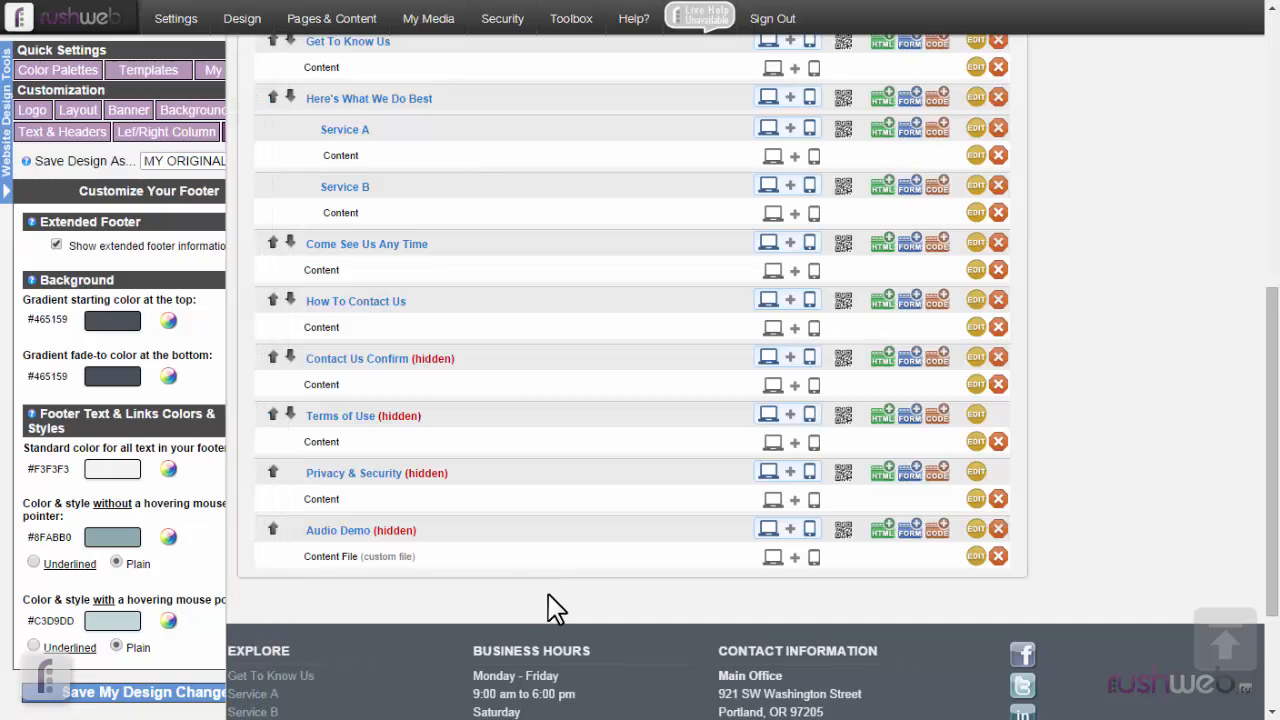
{"action": "scroll", "coordinate": [547, 591], "scroll_direction": "down", "scroll_amount": 3}
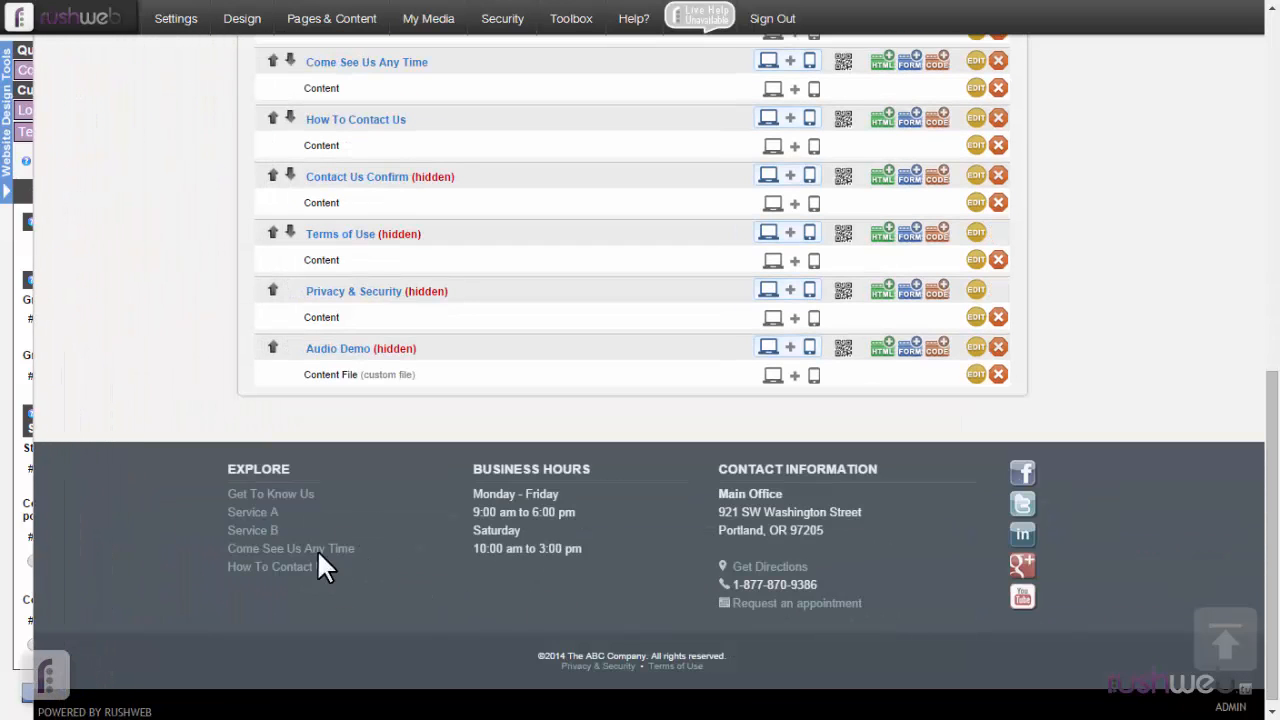
{"action": "mouse_move", "coordinate": [3, 492]}
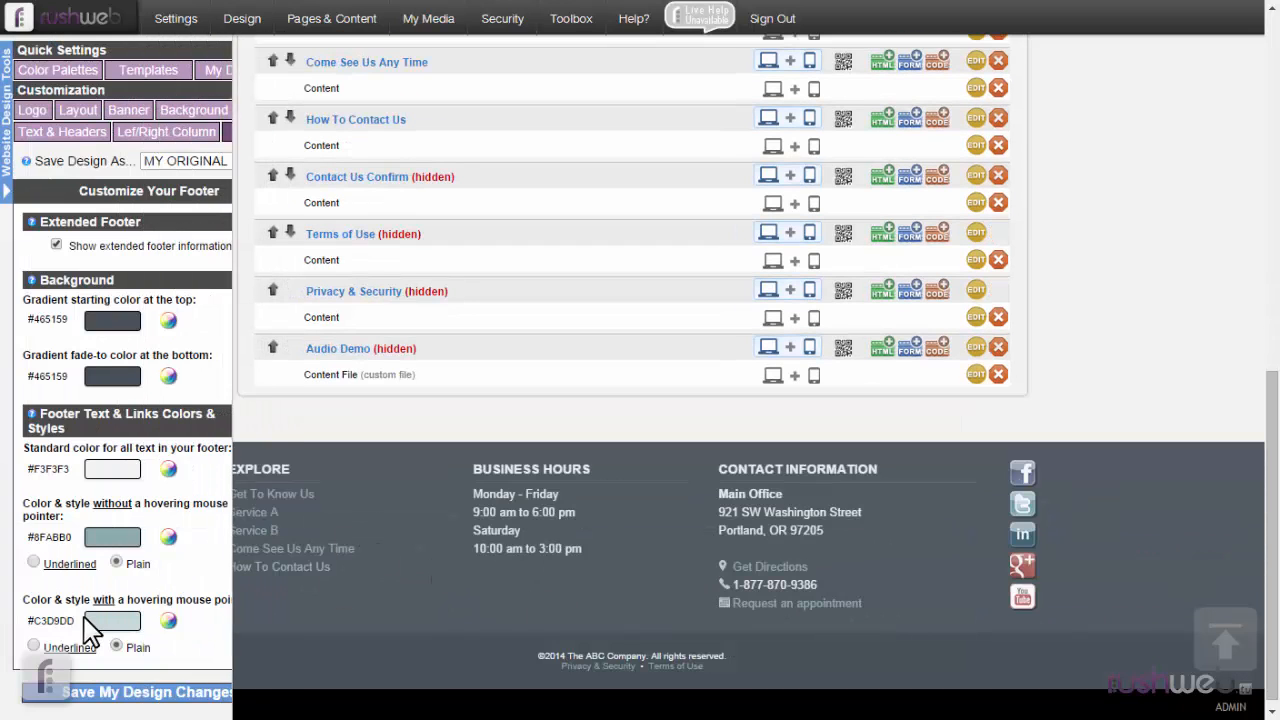
{"action": "left_click", "coordinate": [131, 692]}
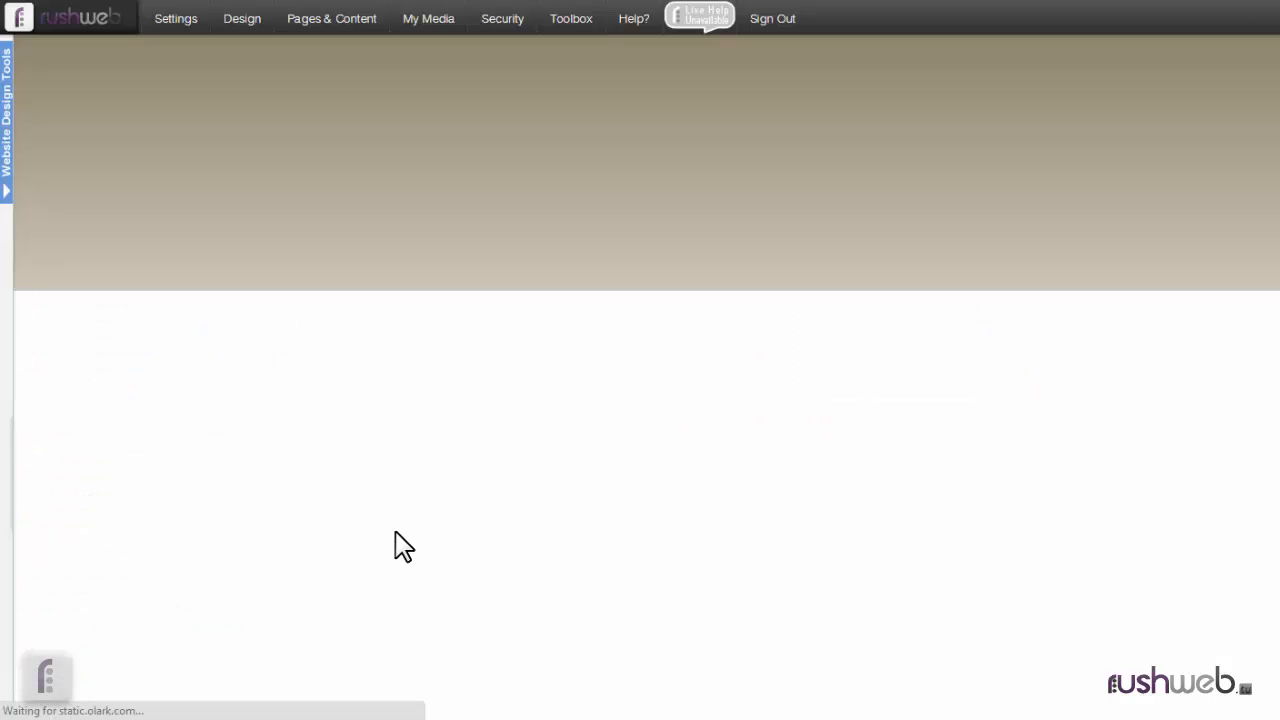
Check the saved footer on the page, and open the Mobile & Business Location Settings at the location and contact info.
{"action": "scroll", "coordinate": [395, 531], "scroll_direction": "down", "scroll_amount": 10}
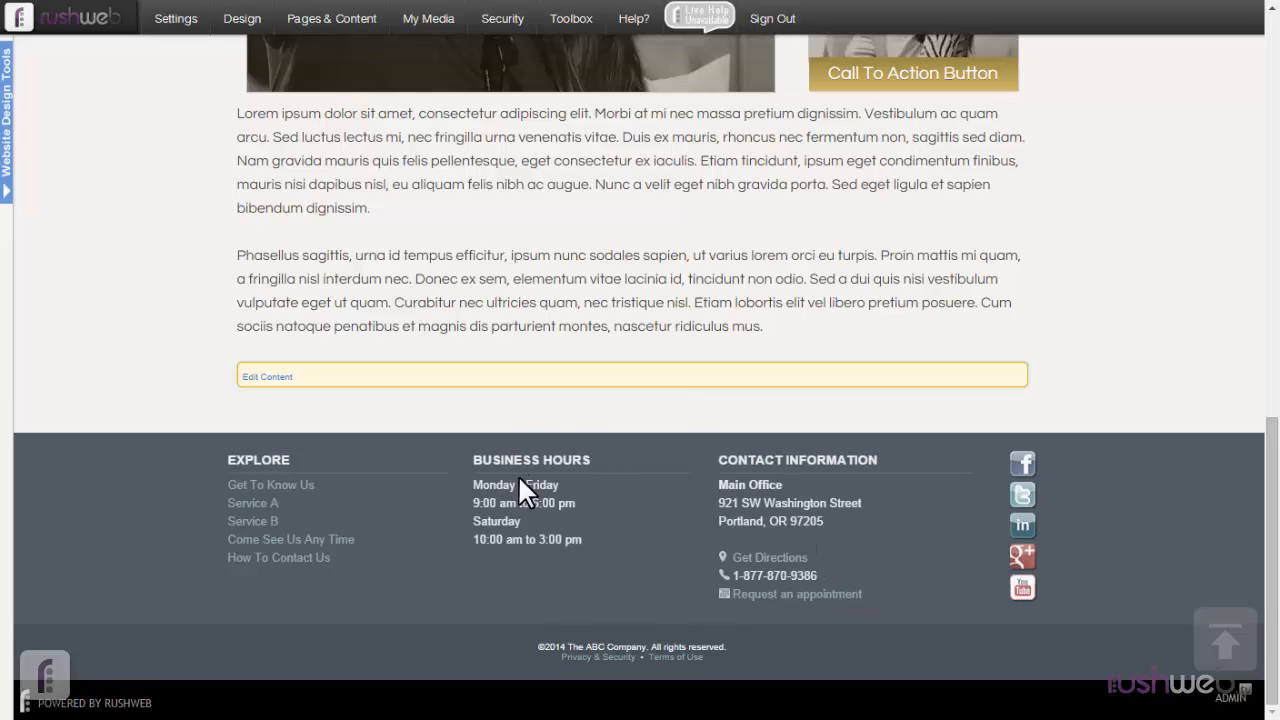
{"action": "mouse_move", "coordinate": [183, 22]}
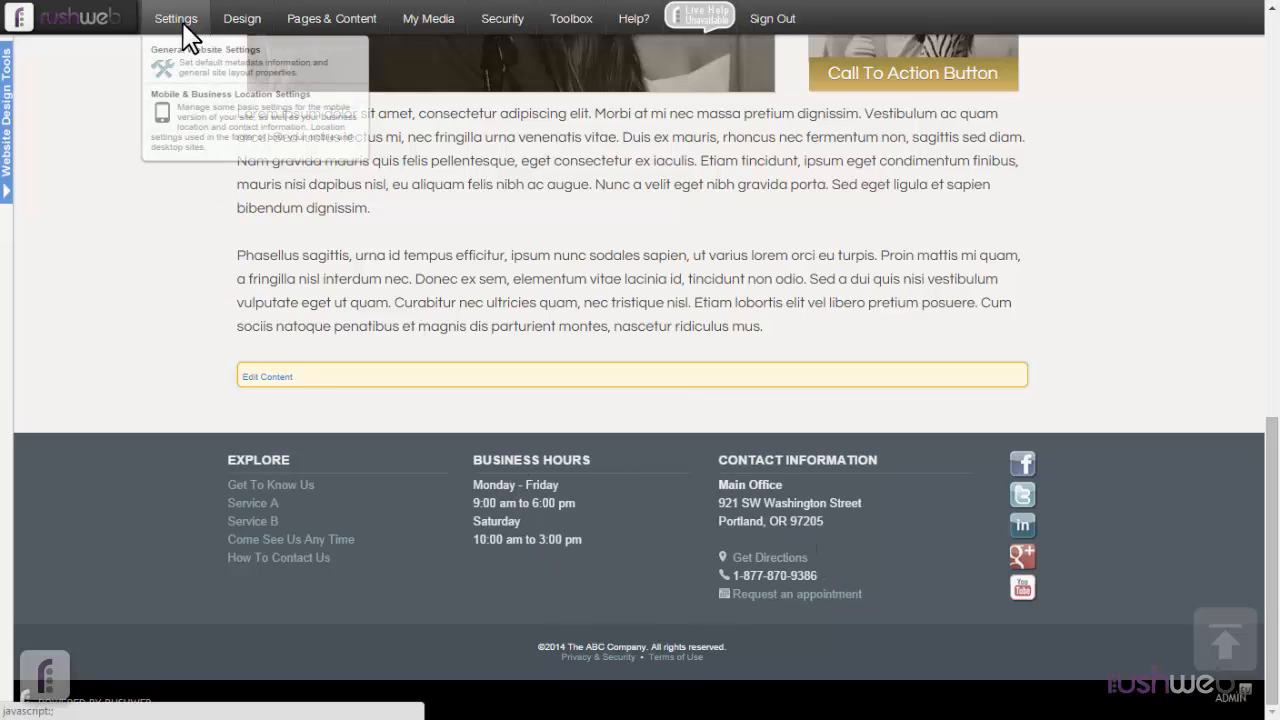
{"action": "left_click", "coordinate": [195, 125]}
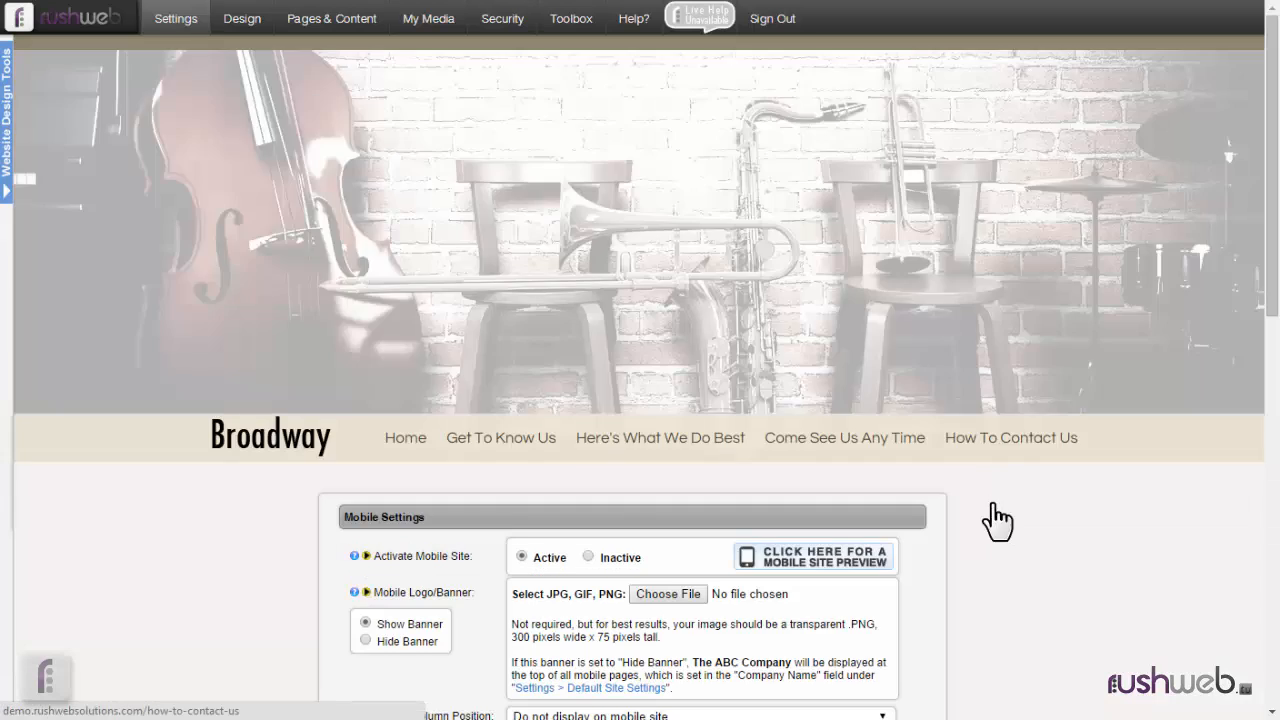
{"action": "scroll", "coordinate": [1000, 535], "scroll_direction": "down", "scroll_amount": 5}
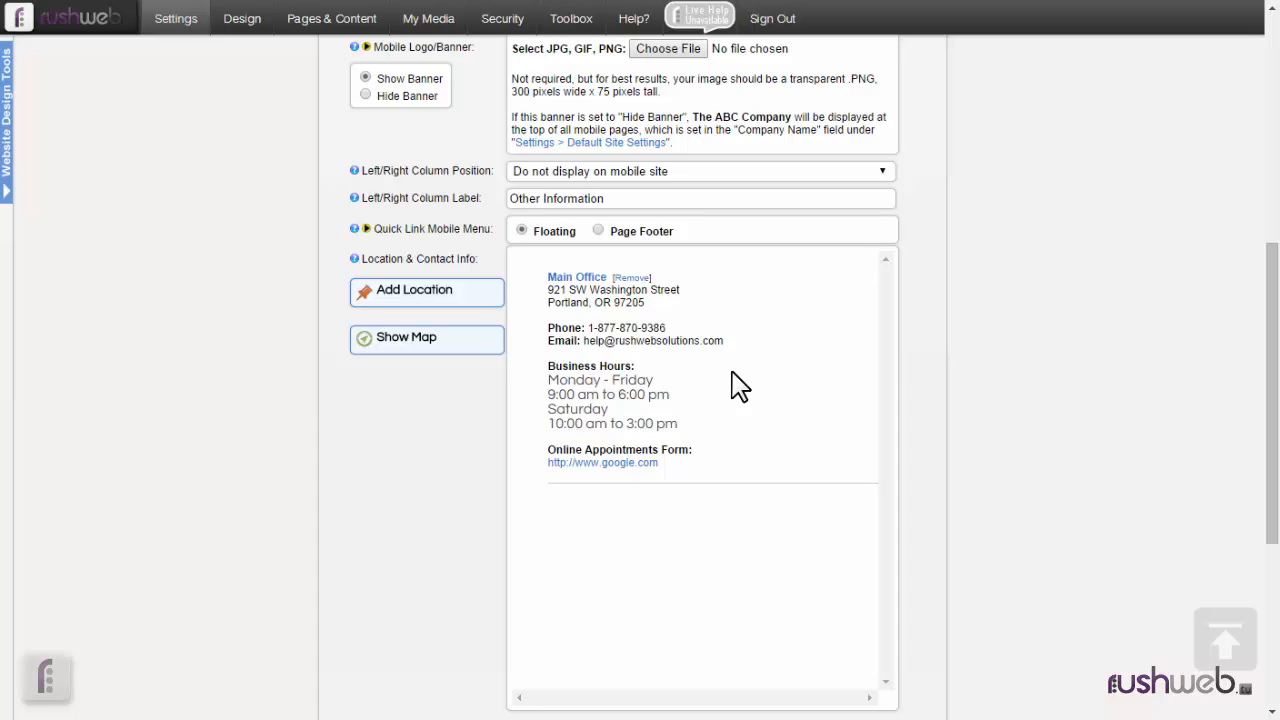
Preview the mobile version of the site, including its menu, and close the preview.
{"action": "scroll", "coordinate": [737, 386], "scroll_direction": "up", "scroll_amount": 3}
{"action": "left_click", "coordinate": [805, 288]}
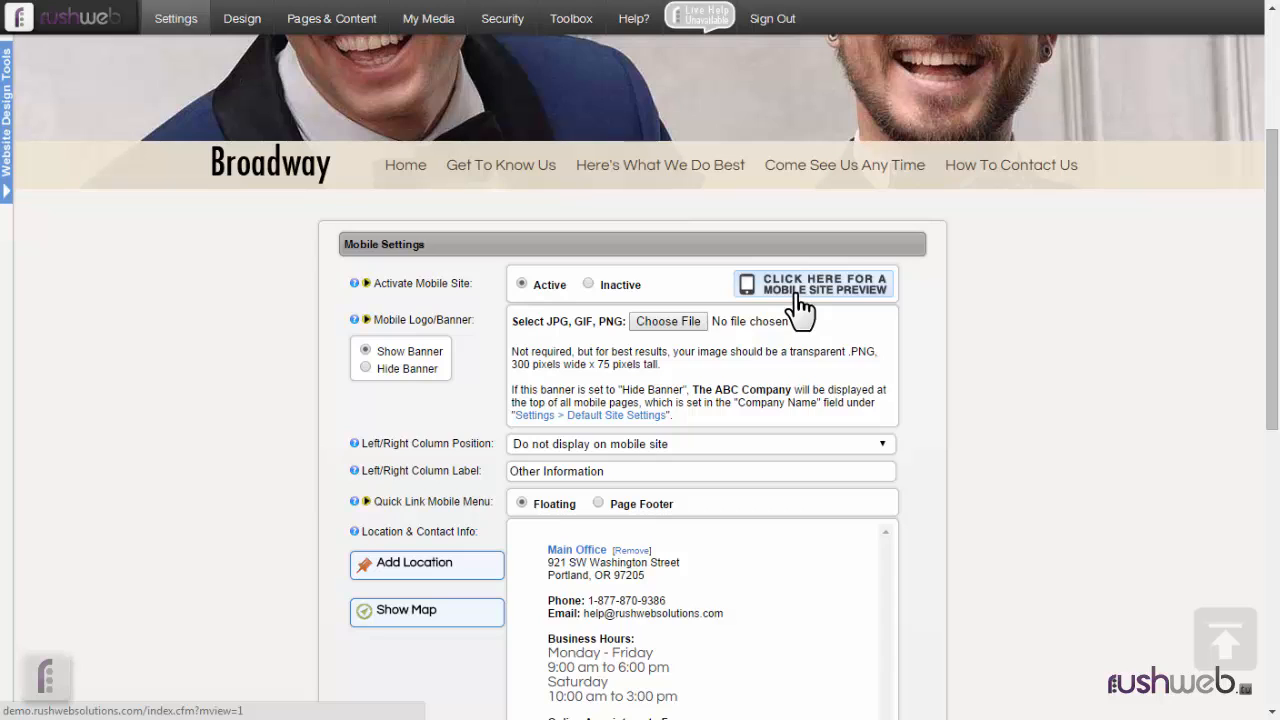
{"action": "left_click", "coordinate": [754, 143]}
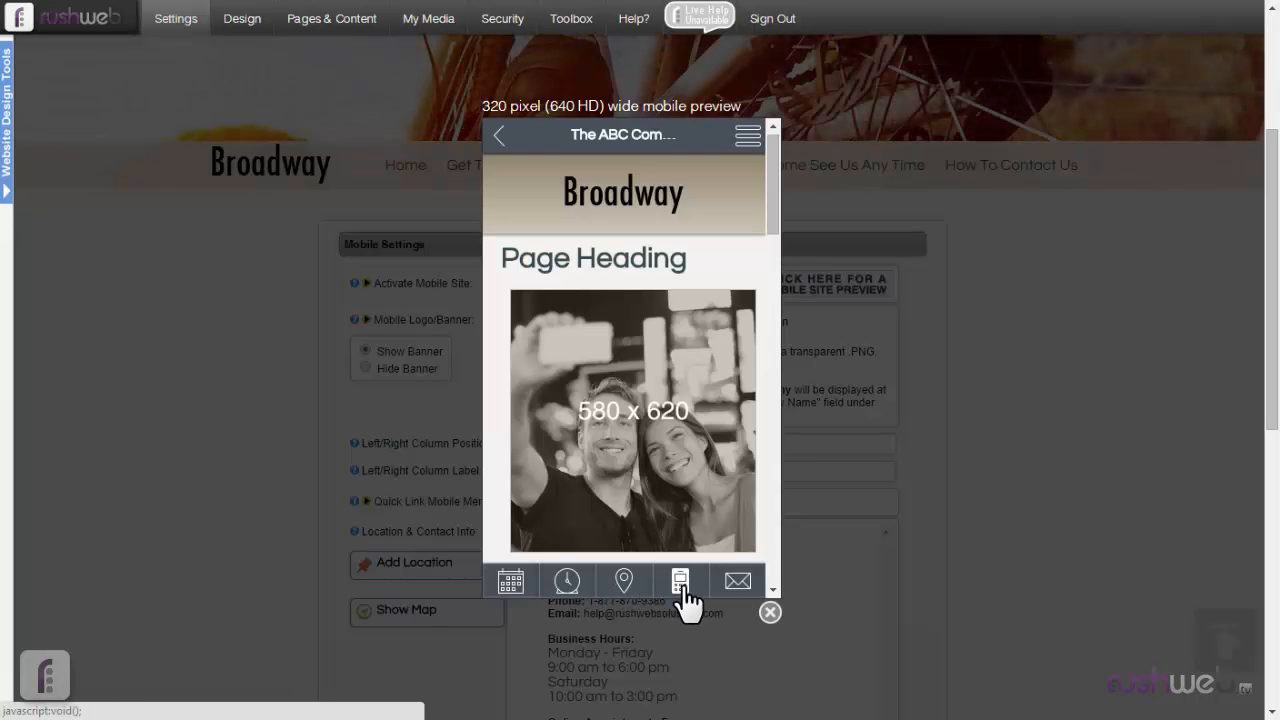
{"action": "left_click", "coordinate": [770, 612]}
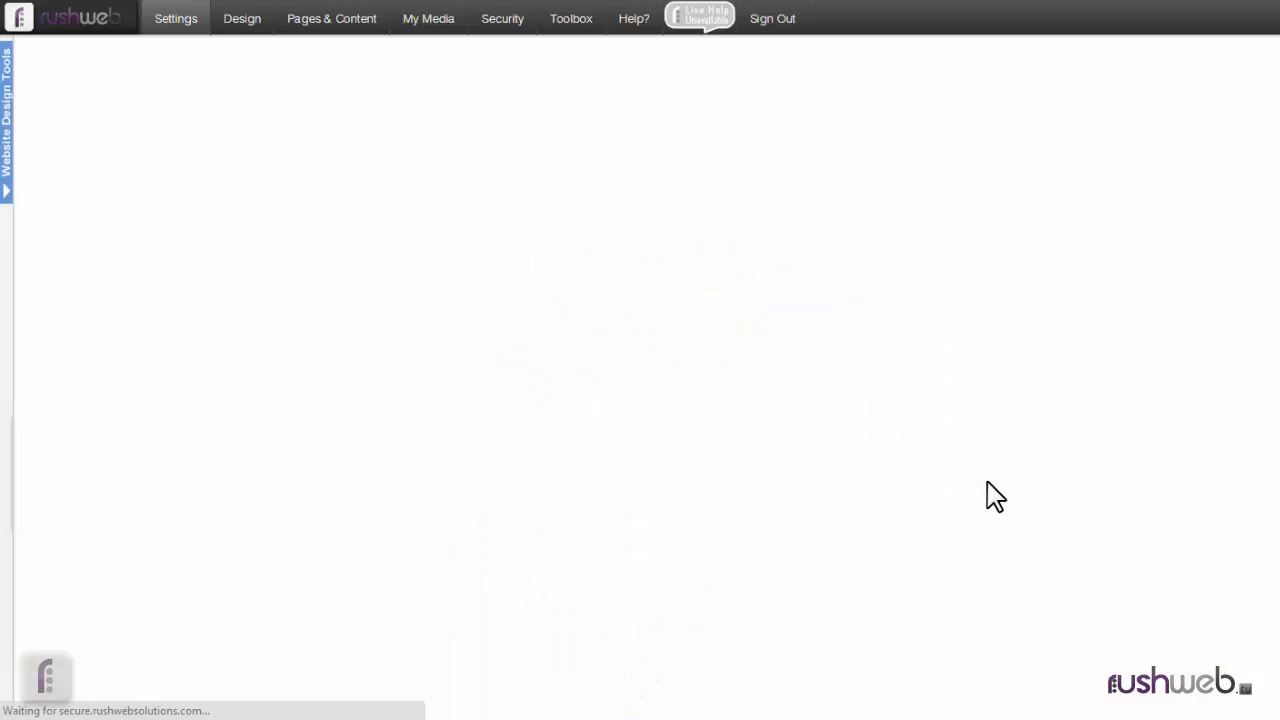
Change the Main Office location's Saturday business hours to 10:00 am to 2:00 pm and save the changes.
{"action": "scroll", "coordinate": [987, 481], "scroll_direction": "down", "scroll_amount": 2}
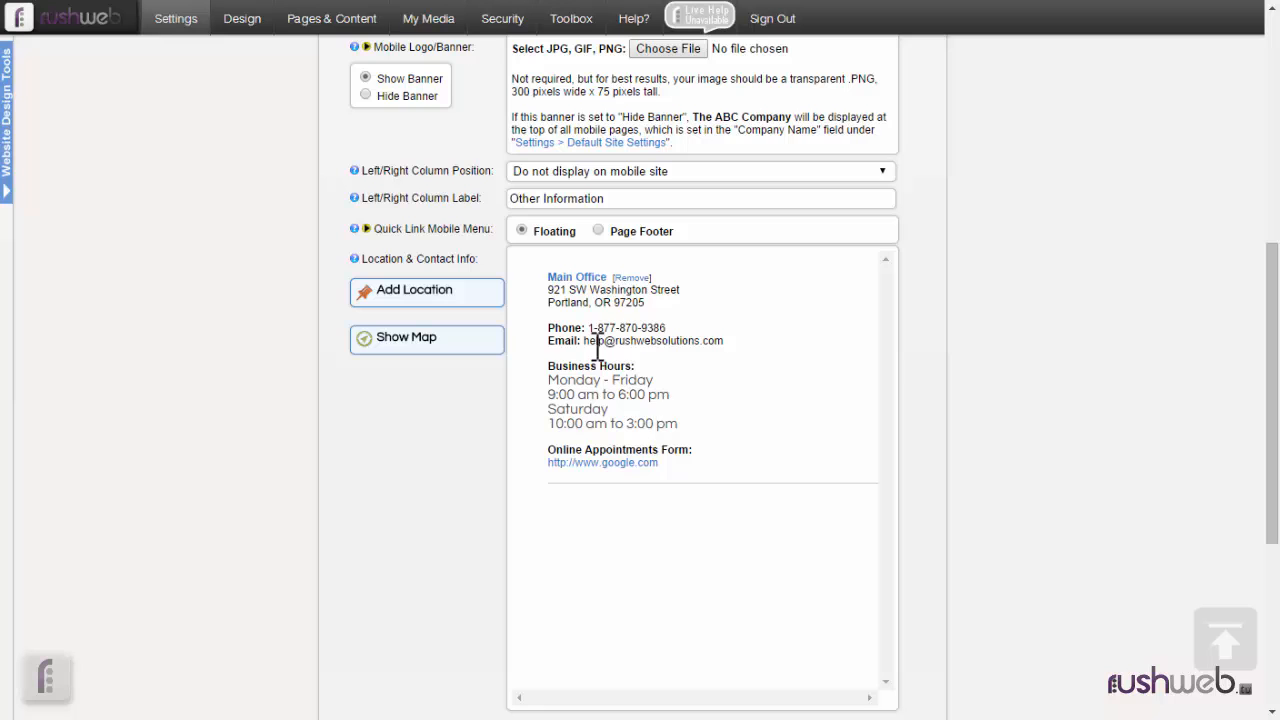
{"action": "left_click", "coordinate": [590, 282]}
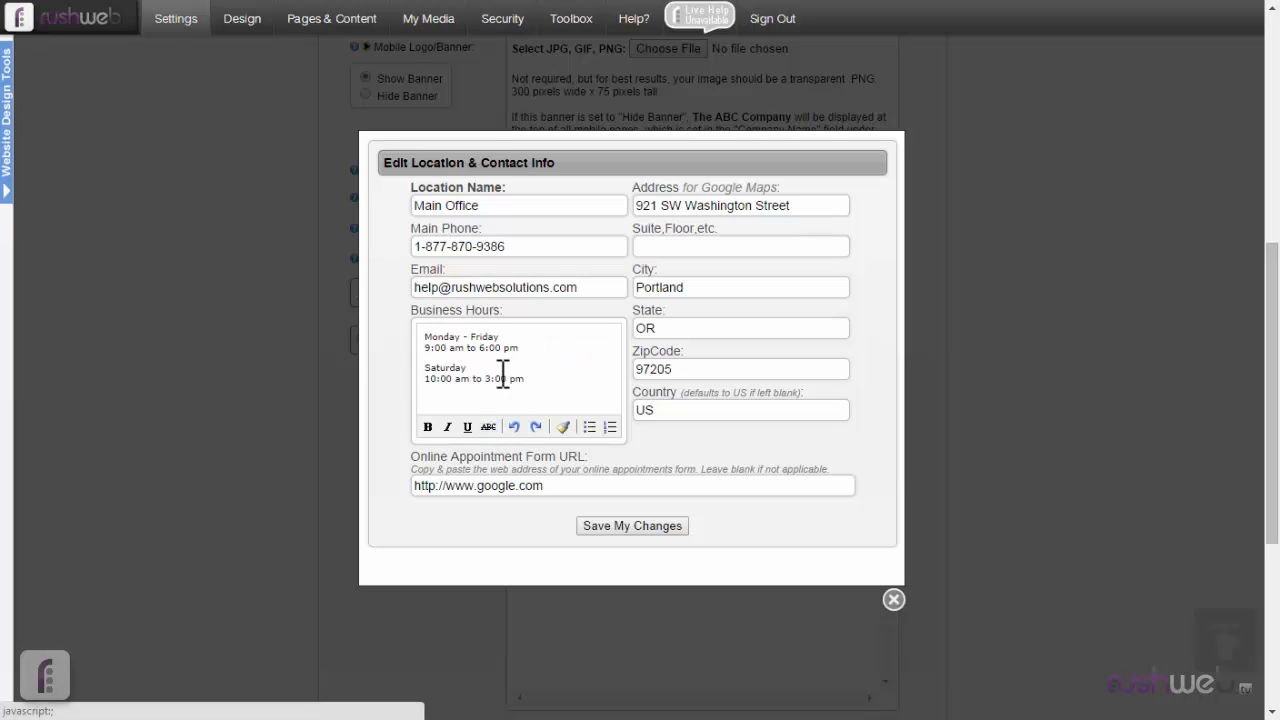
{"action": "left_click", "coordinate": [493, 380]}
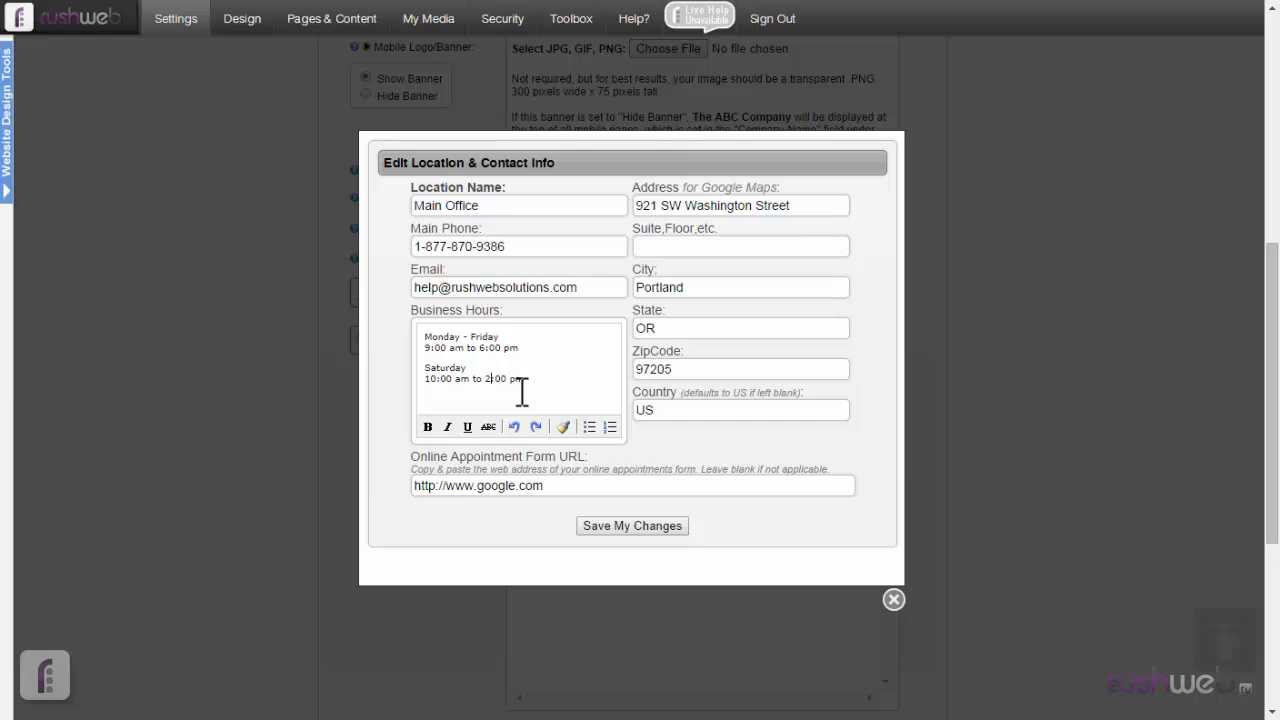
{"action": "left_click", "coordinate": [648, 528]}
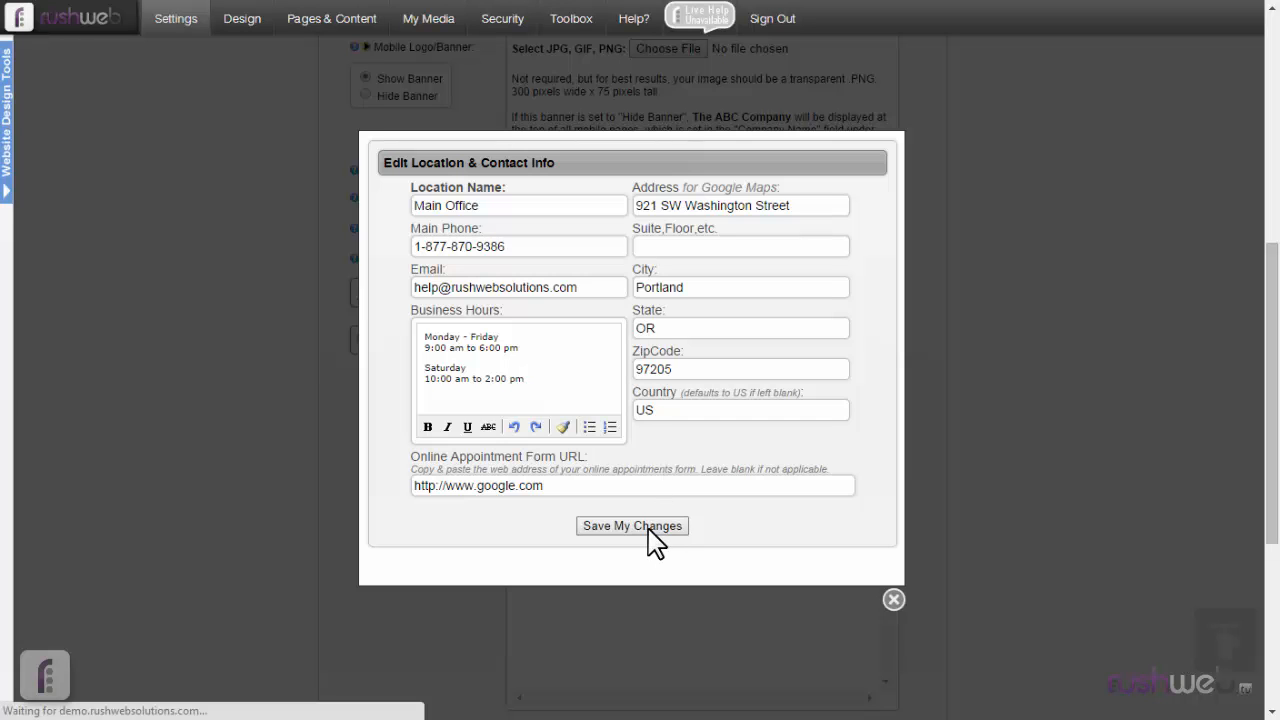
{"action": "left_click", "coordinate": [612, 414]}
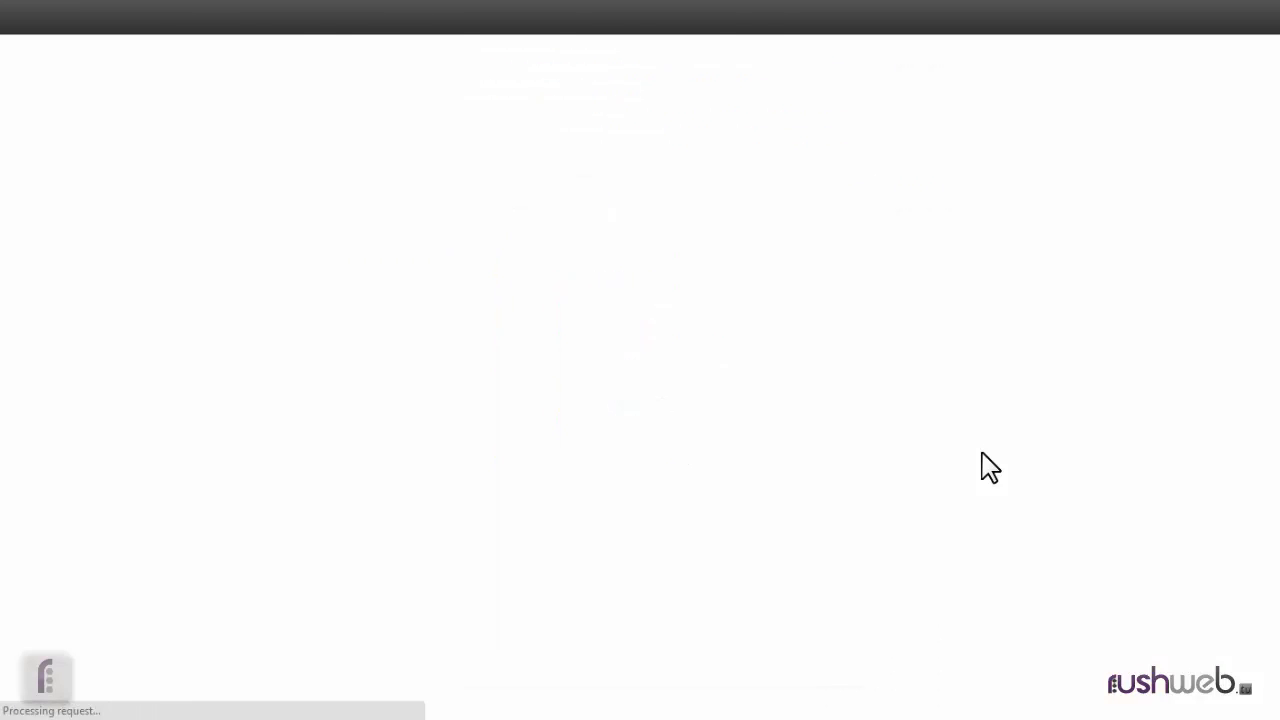
Check the business hours and contact information in the saved footer against the Main Office location details.
{"action": "scroll", "coordinate": [990, 465], "scroll_direction": "down", "scroll_amount": 5}
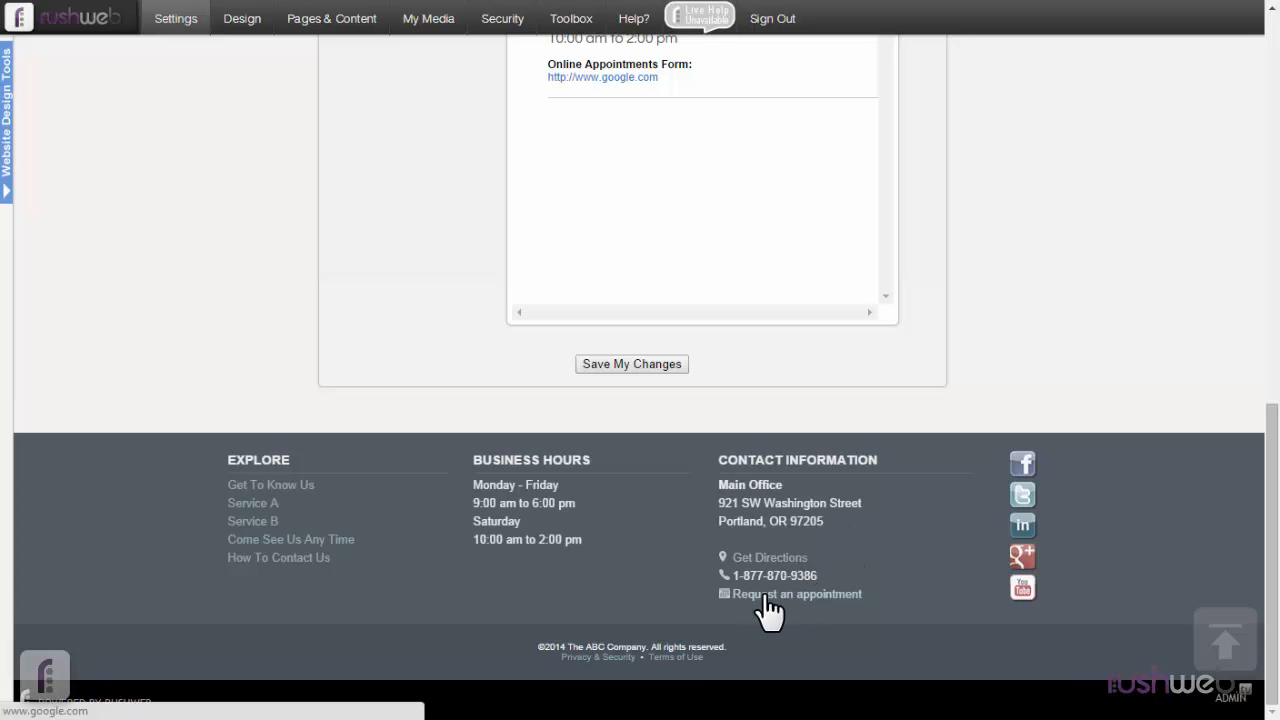
{"action": "scroll", "coordinate": [873, 550], "scroll_direction": "up", "scroll_amount": 3}
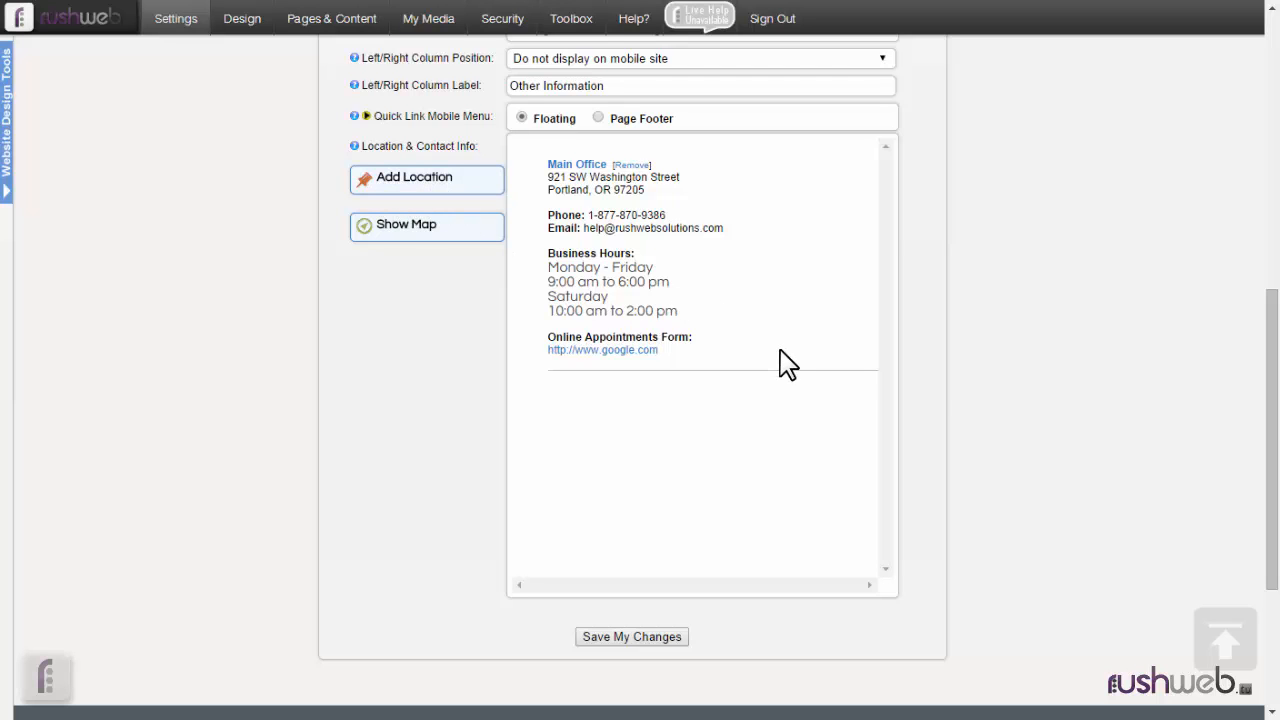
{"action": "scroll", "coordinate": [976, 420], "scroll_direction": "down", "scroll_amount": 3}
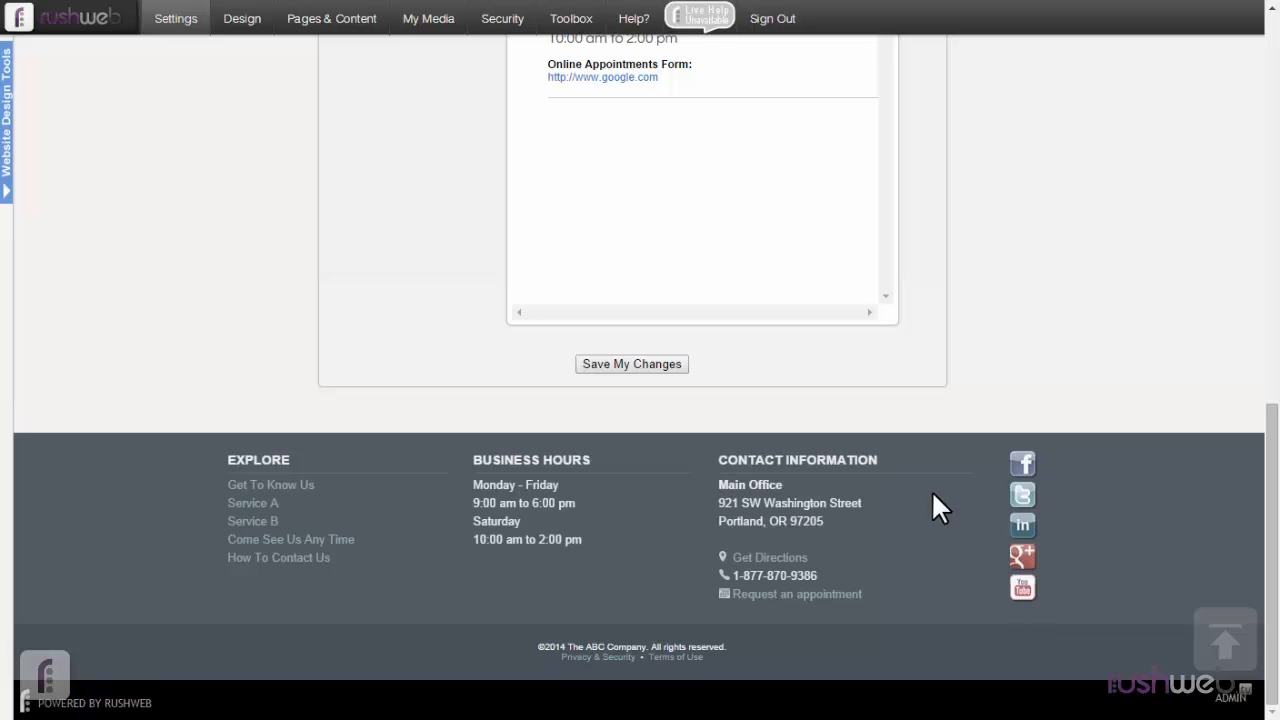
Open the Social Network Settings and review the profile URLs under Social Network Icons & Links.
{"action": "mouse_move", "coordinate": [316, 20]}
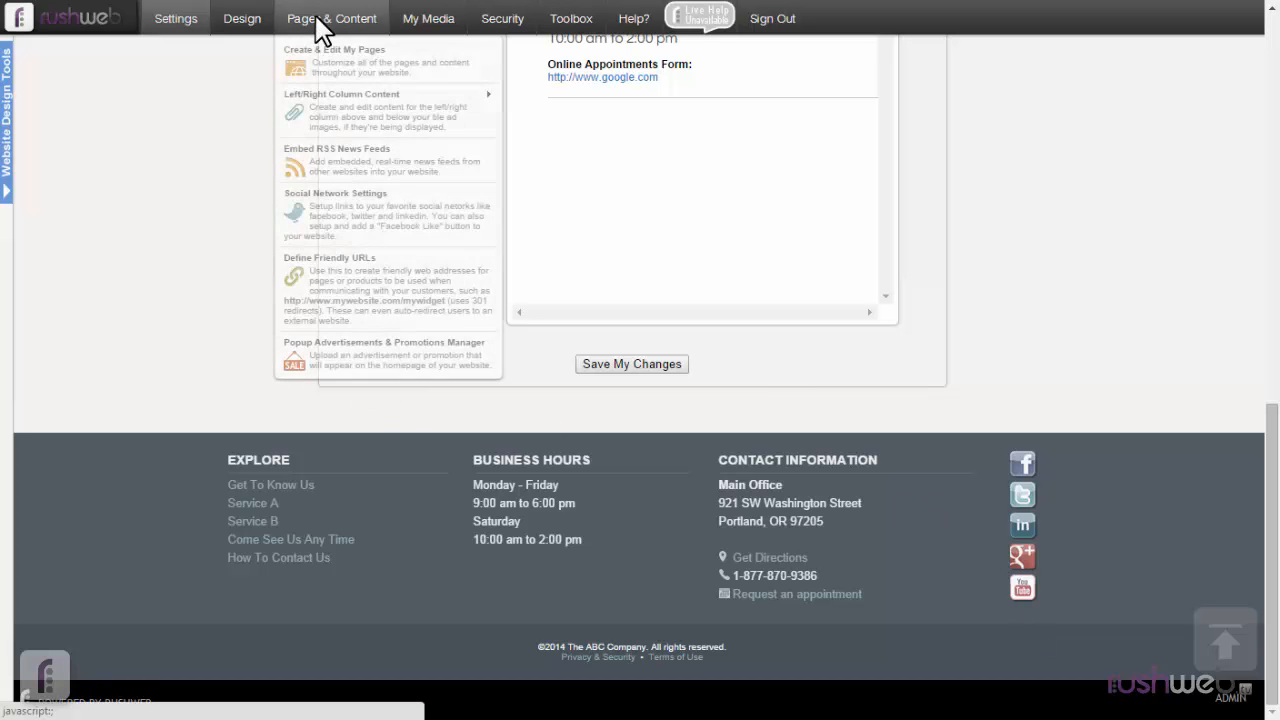
{"action": "left_click", "coordinate": [385, 228]}
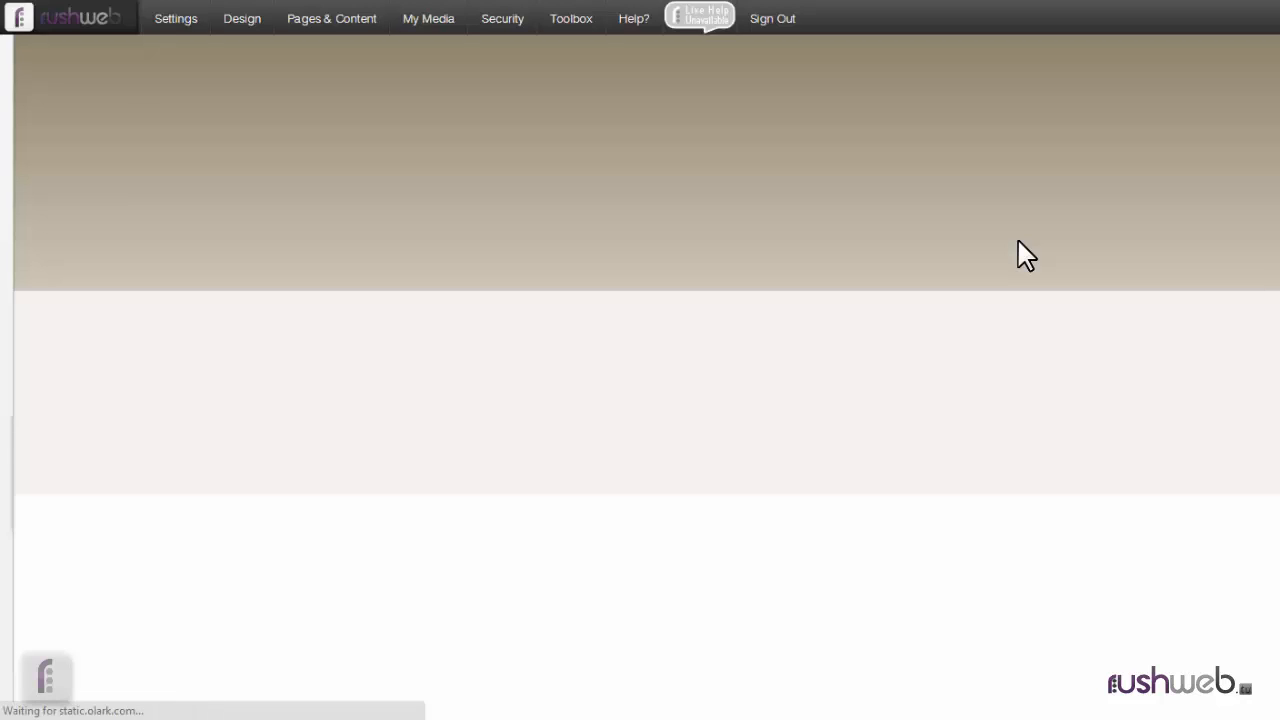
{"action": "scroll", "coordinate": [1052, 514], "scroll_direction": "down", "scroll_amount": 8}
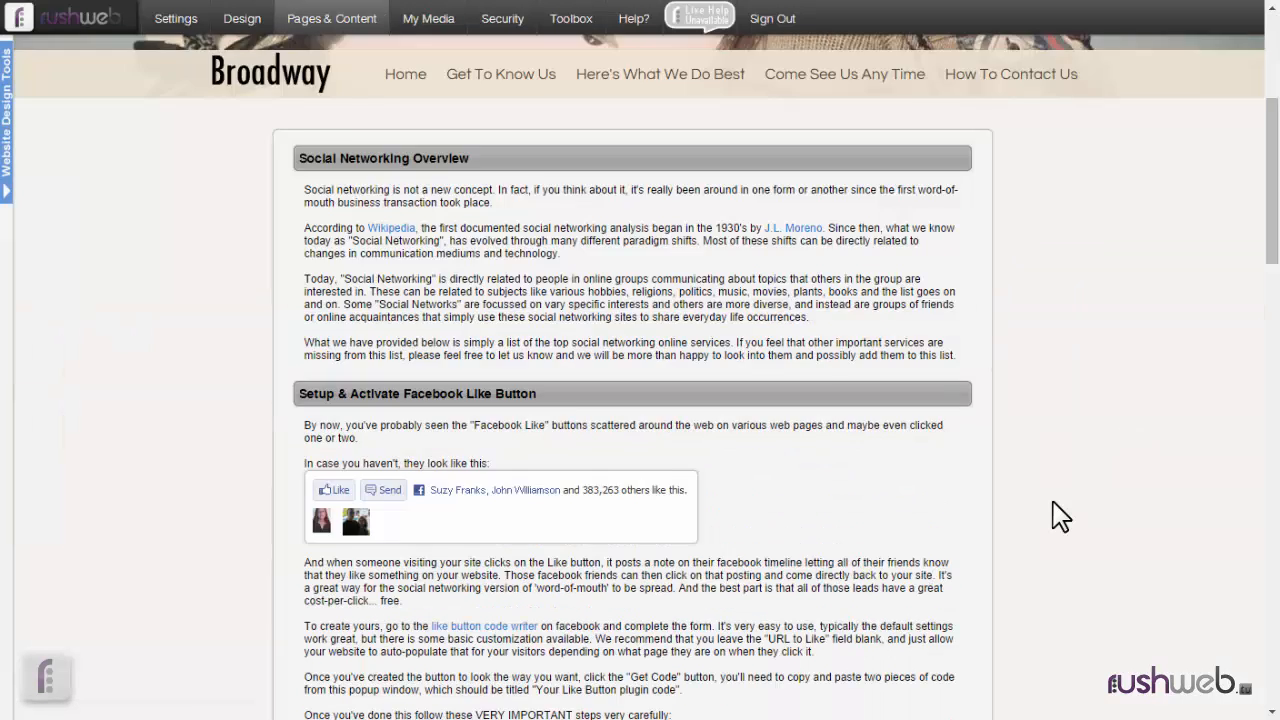
{"action": "scroll", "coordinate": [1052, 514], "scroll_direction": "down", "scroll_amount": 6}
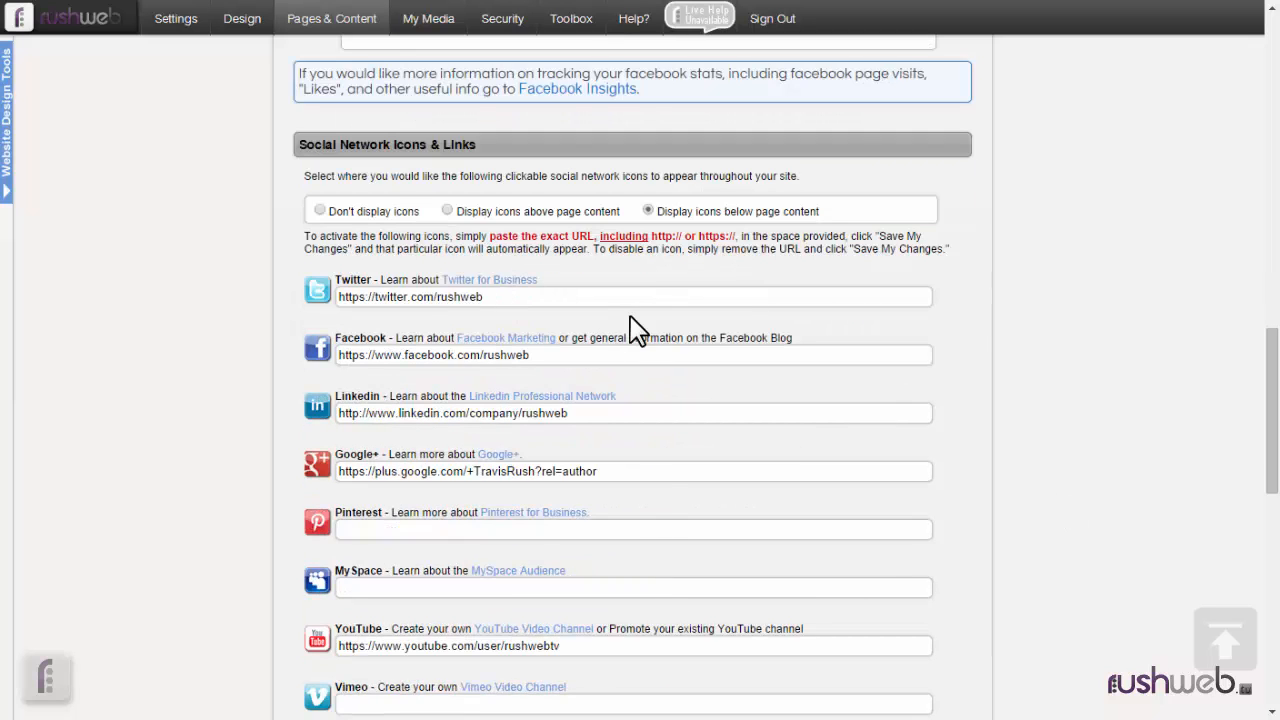
{"action": "scroll", "coordinate": [632, 325], "scroll_direction": "down", "scroll_amount": 3}
{"action": "scroll", "coordinate": [632, 328], "scroll_direction": "down", "scroll_amount": 4}
{"action": "scroll", "coordinate": [632, 328], "scroll_direction": "up", "scroll_amount": 5}
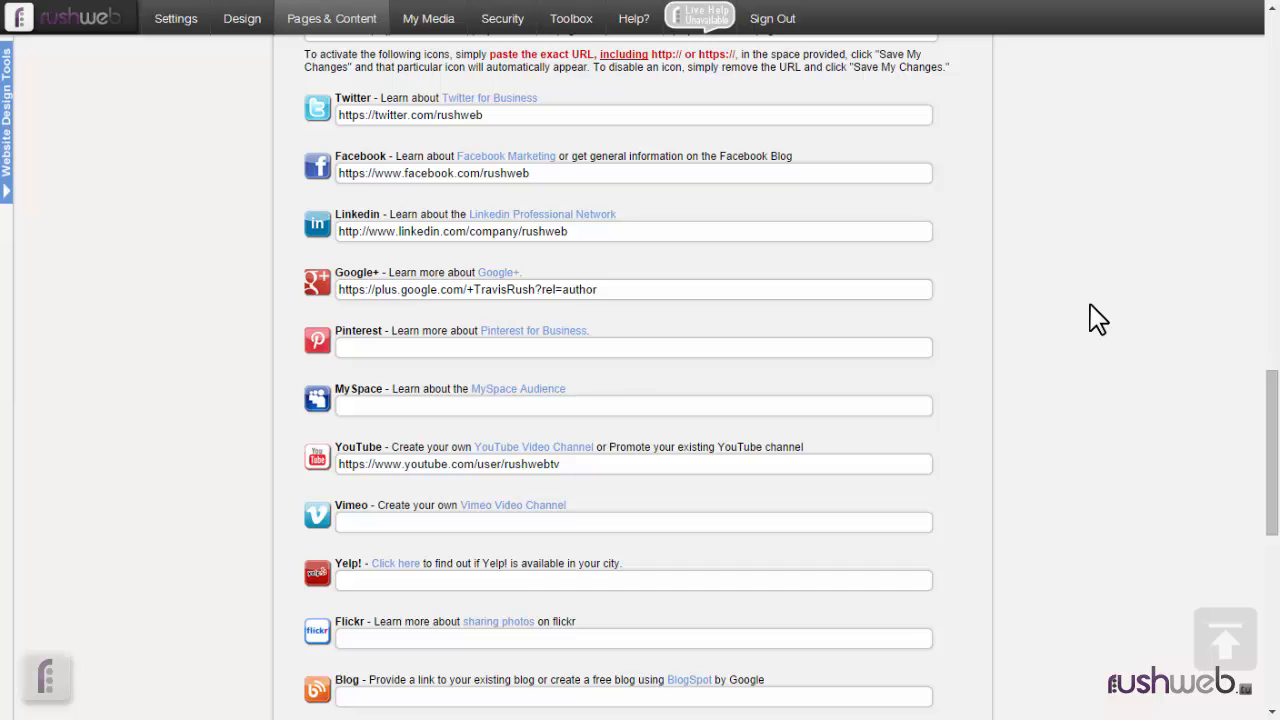
{"action": "scroll", "coordinate": [1090, 304], "scroll_direction": "down", "scroll_amount": 5}
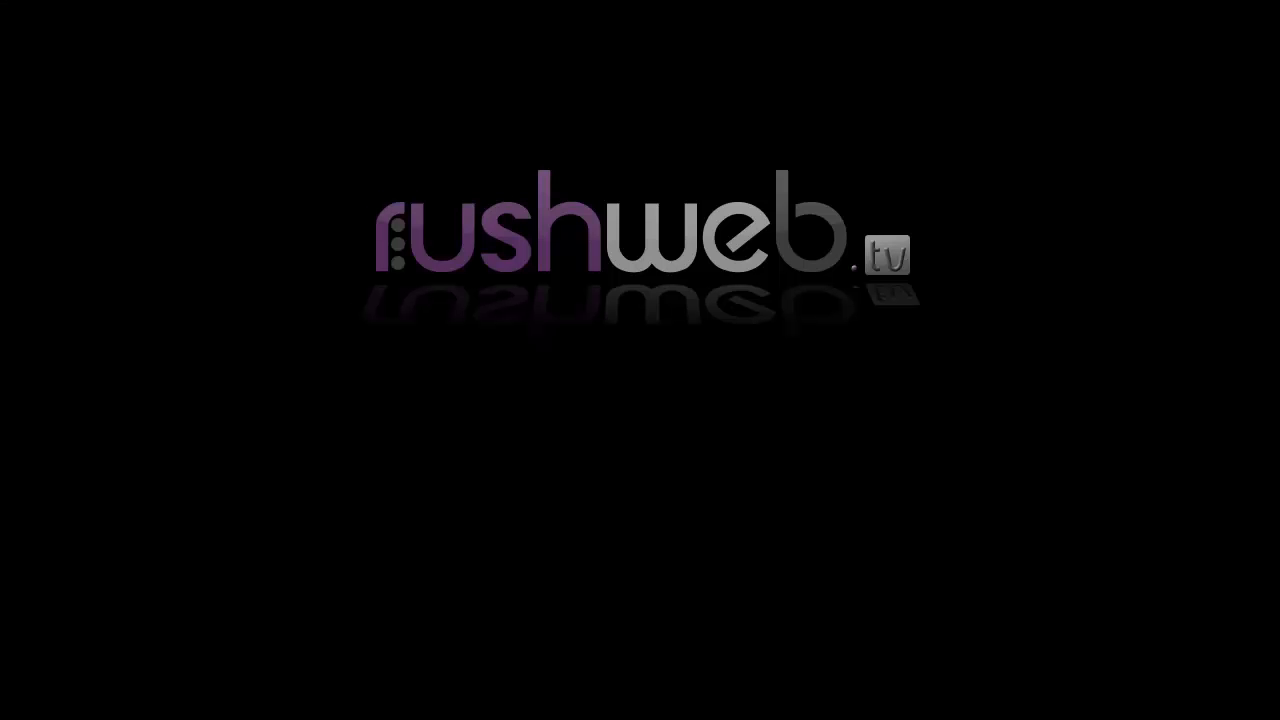